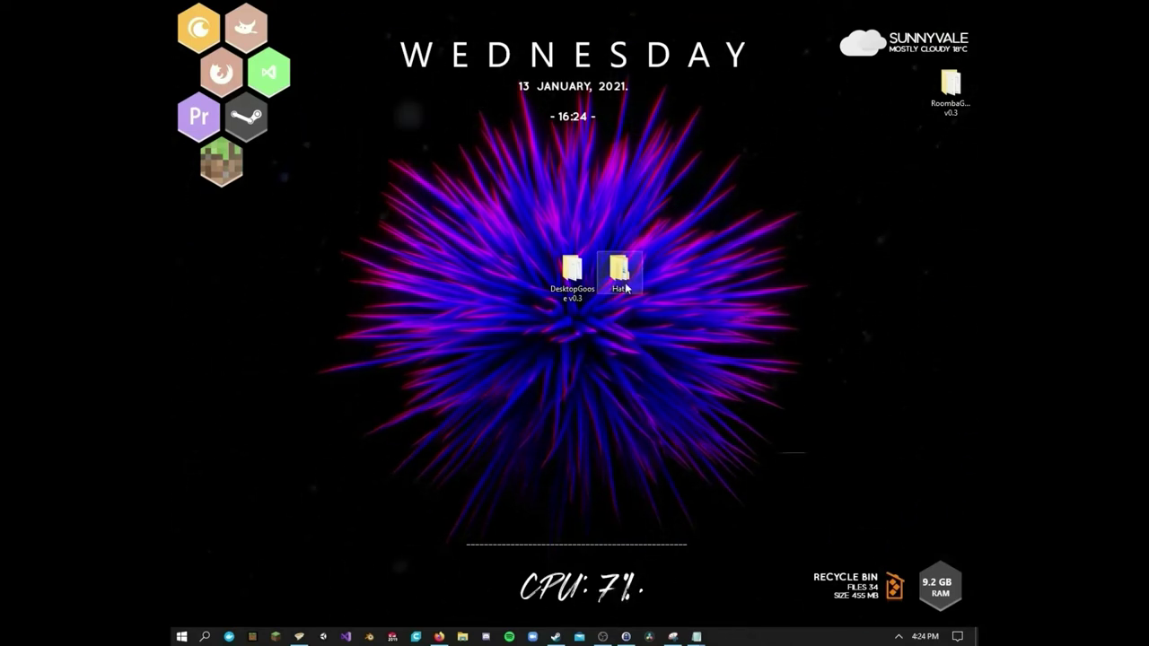
Open the DesktopGoose v0.3 folder and go through Assets and Mods to the HatGoos folder
{"action": "double_click", "coordinate": [572, 272]}
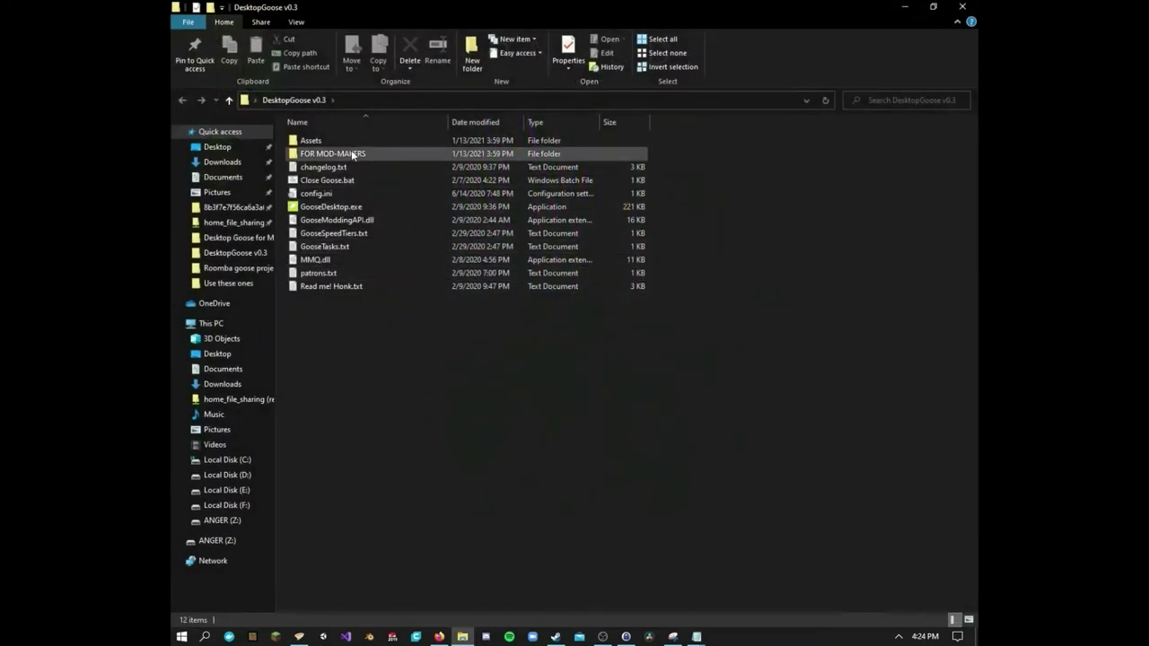
{"action": "double_click", "coordinate": [337, 136]}
{"action": "double_click", "coordinate": [350, 155]}
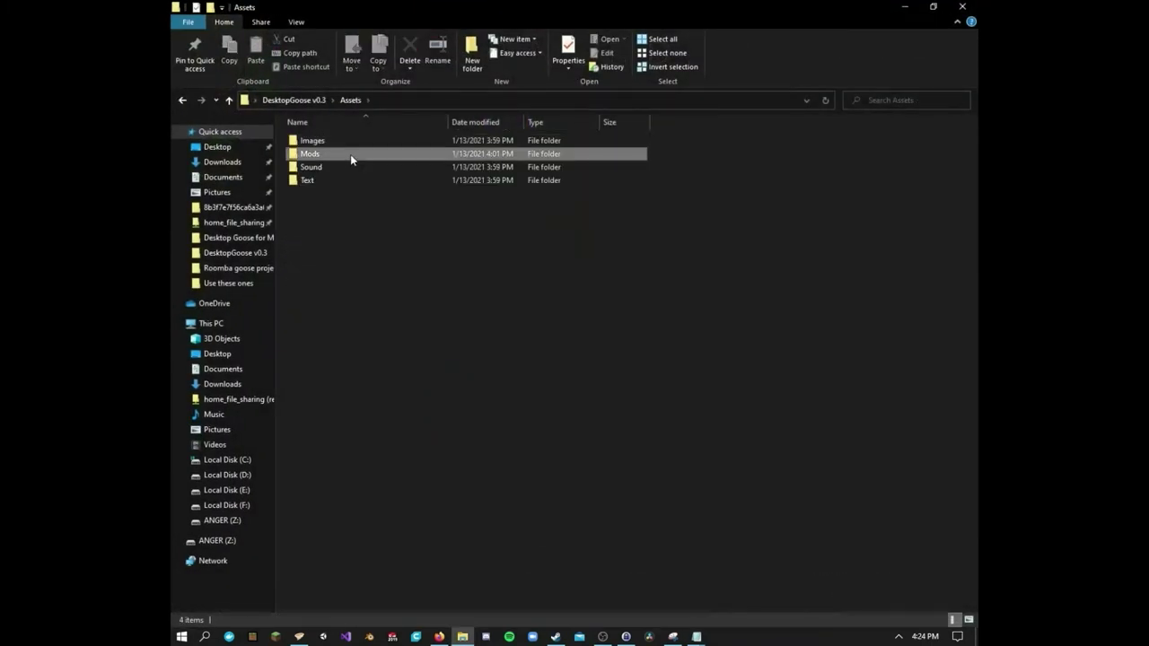
{"action": "double_click", "coordinate": [355, 142]}
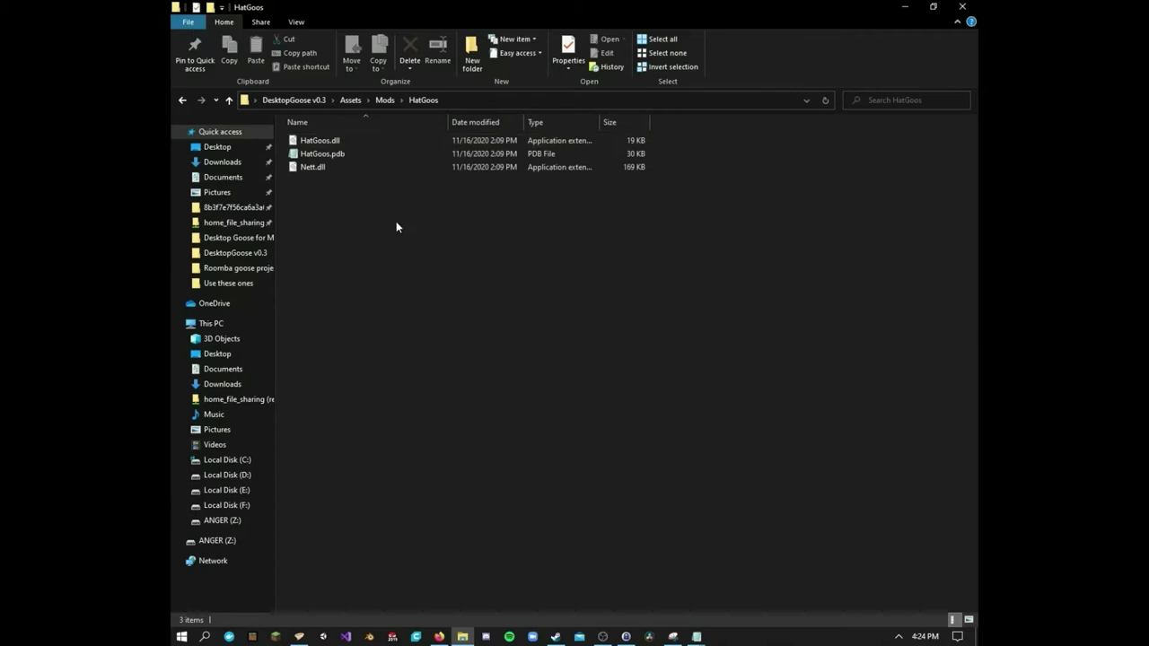
Return to the DesktopGoose v0.3 folder and check the EnableMods setting in config.ini, leaving the file closed
{"action": "left_click", "coordinate": [229, 100]}
{"action": "left_click", "coordinate": [229, 100]}
{"action": "left_click", "coordinate": [229, 101]}
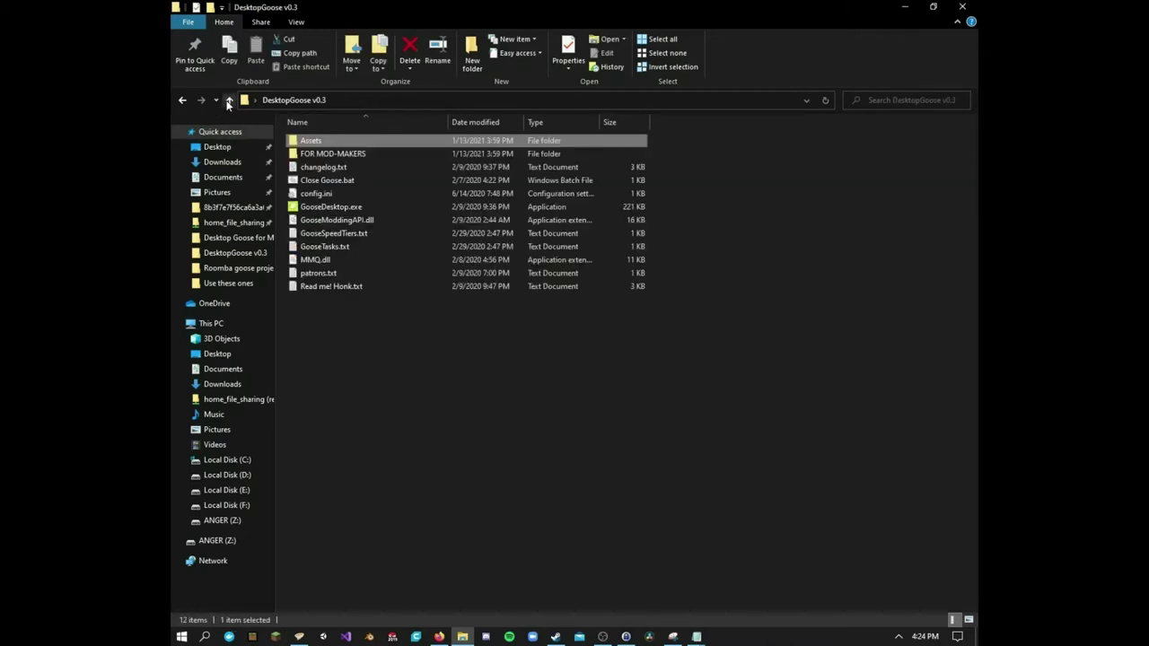
{"action": "double_click", "coordinate": [351, 193]}
{"action": "left_click_drag", "start_coordinate": [357, 186], "coordinate": [227, 170]}
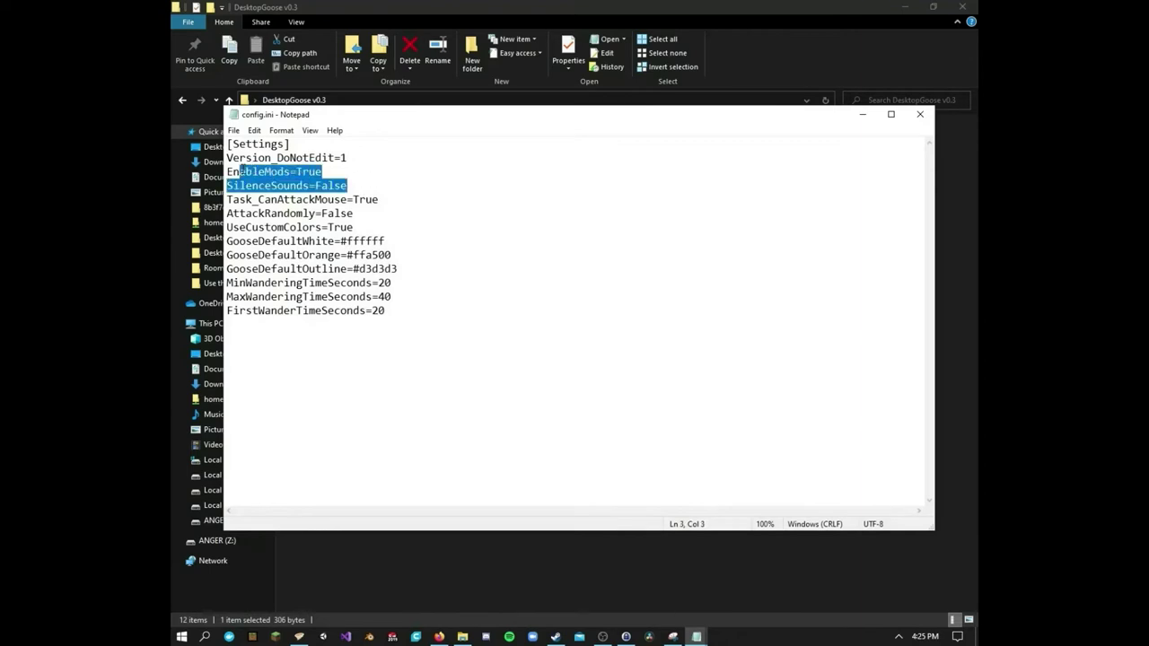
{"action": "left_click", "coordinate": [241, 171]}
{"action": "left_click_drag", "start_coordinate": [303, 171], "coordinate": [238, 171]}
{"action": "left_click", "coordinate": [613, 212]}
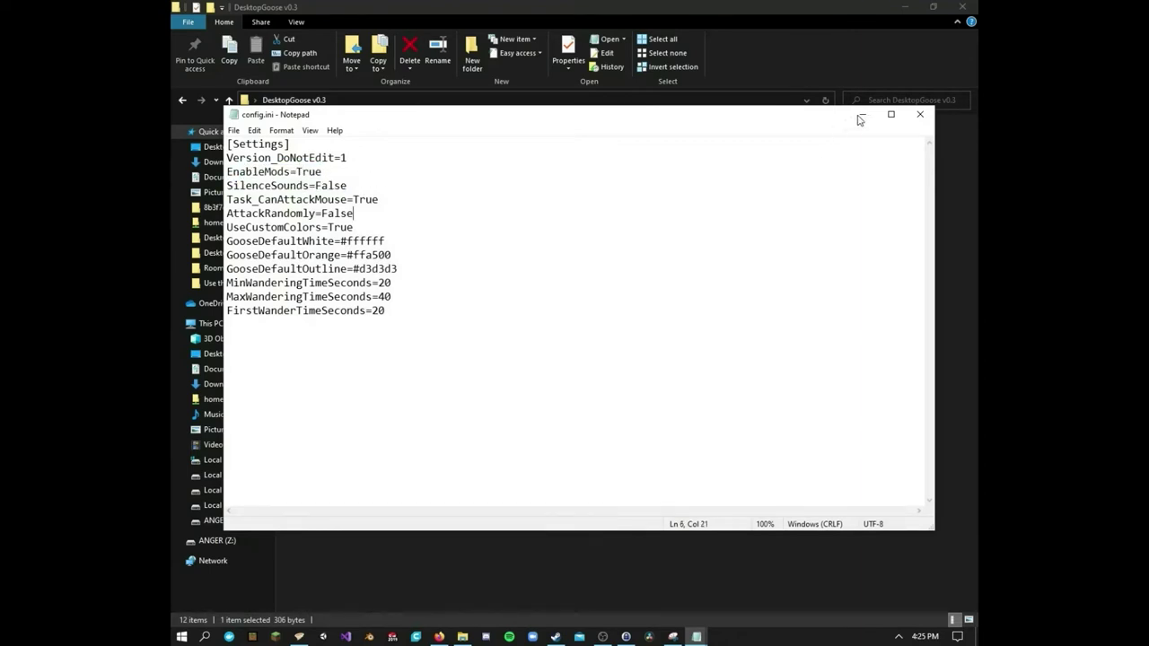
{"action": "left_click", "coordinate": [918, 118]}
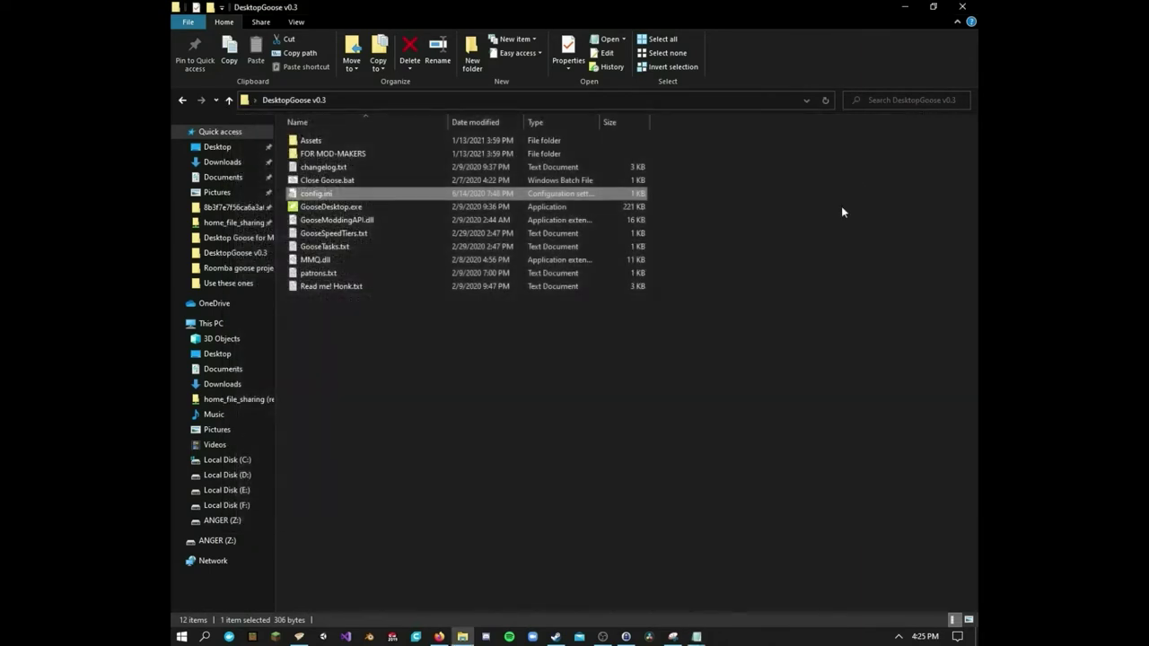
Launch GooseDesktop.exe to bring the goose onto the desktop, and stop it by running Close Goose.bat
{"action": "left_click", "coordinate": [661, 329]}
{"action": "double_click", "coordinate": [332, 209]}
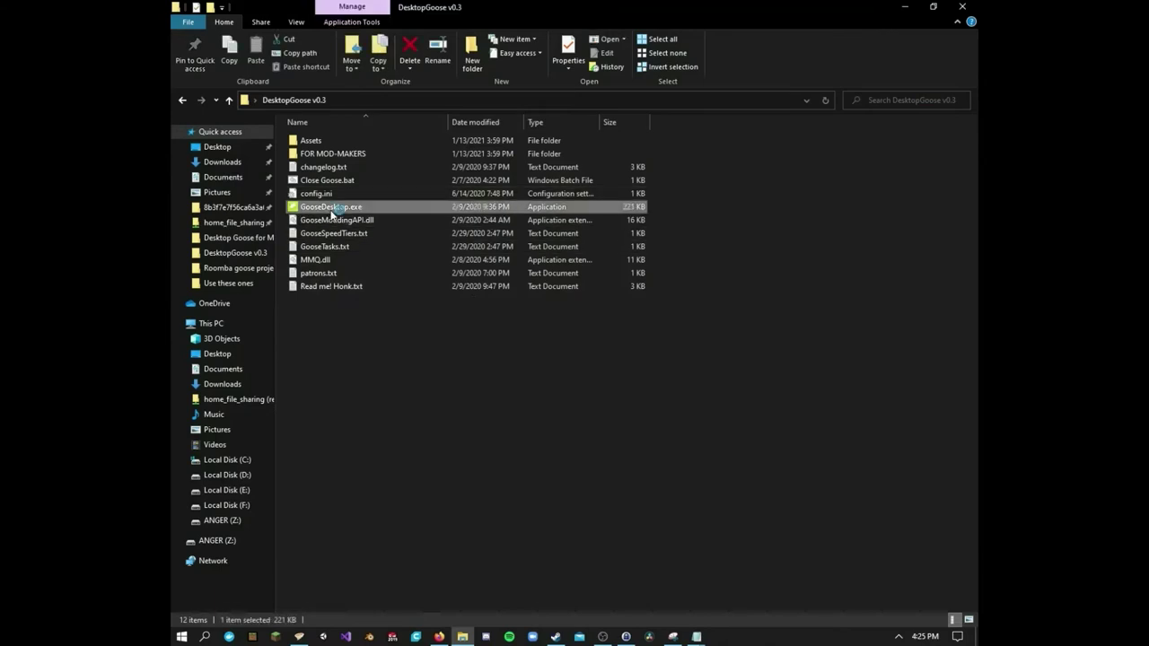
{"action": "left_click", "coordinate": [619, 377]}
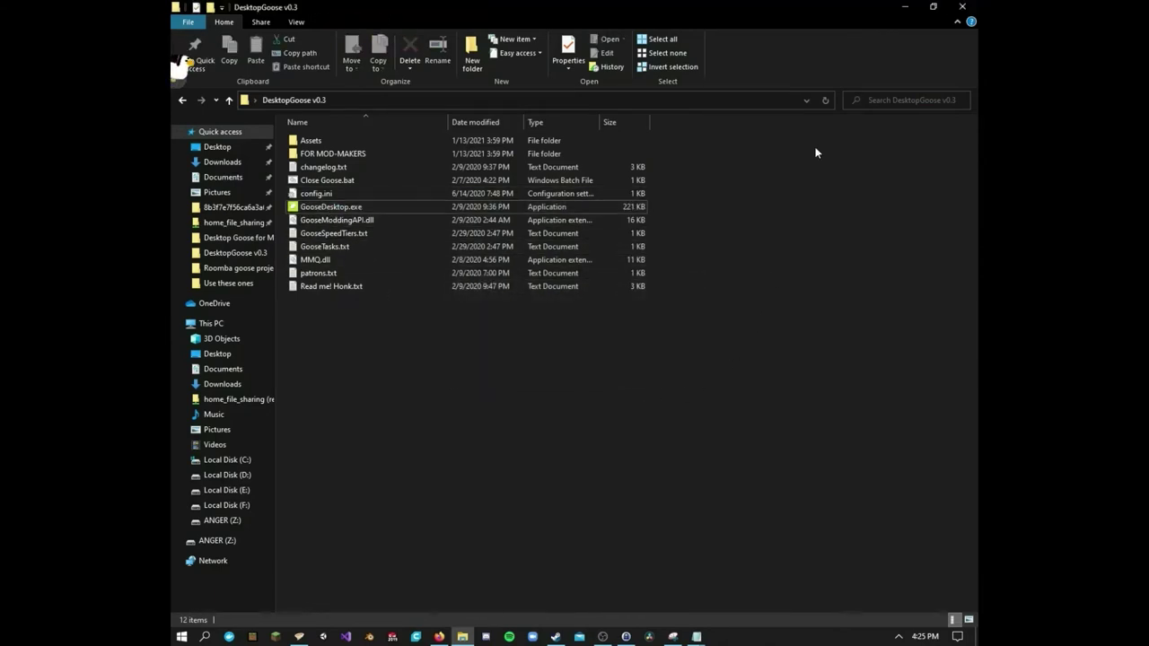
{"action": "left_click", "coordinate": [905, 7]}
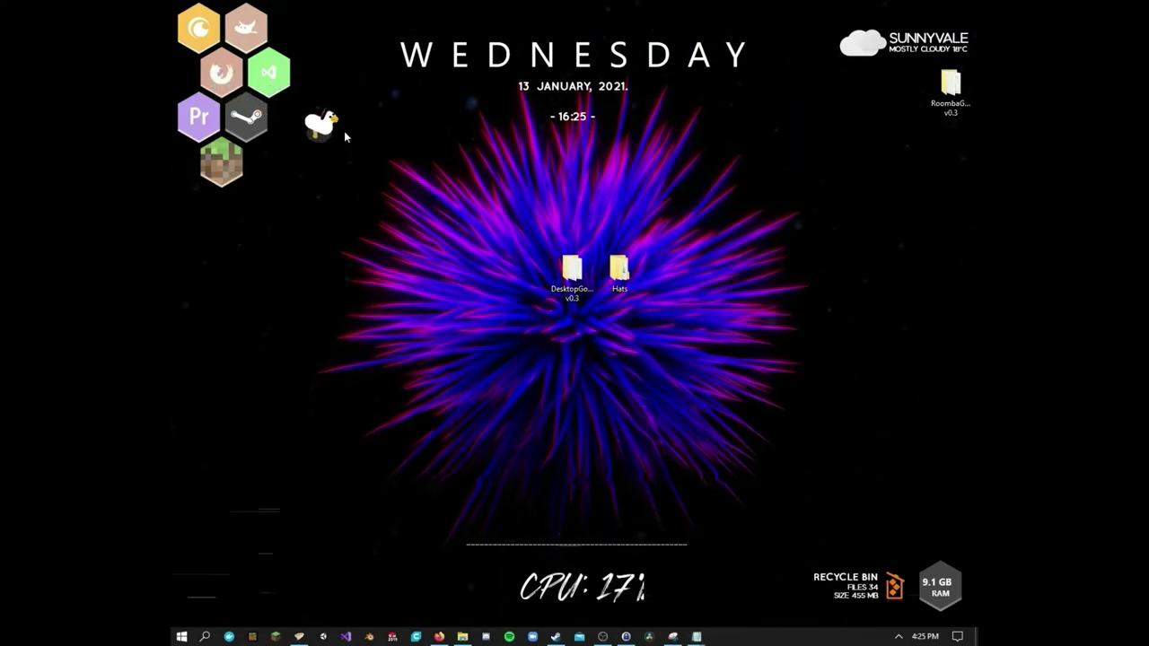
{"action": "left_click", "coordinate": [462, 637]}
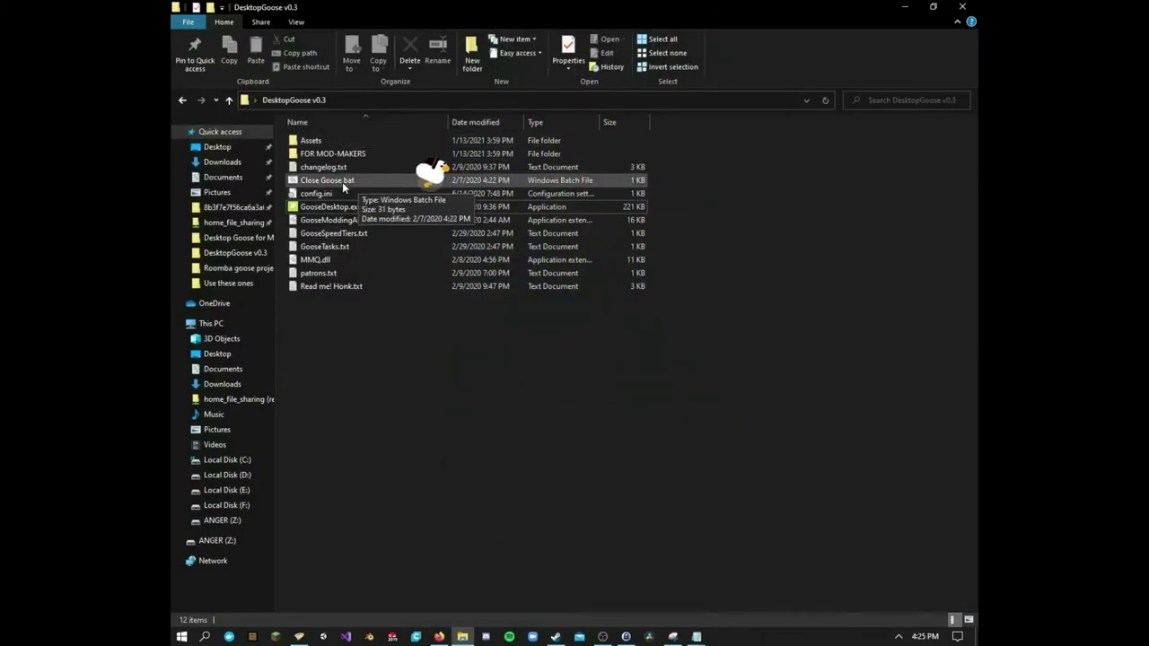
{"action": "double_click", "coordinate": [342, 183]}
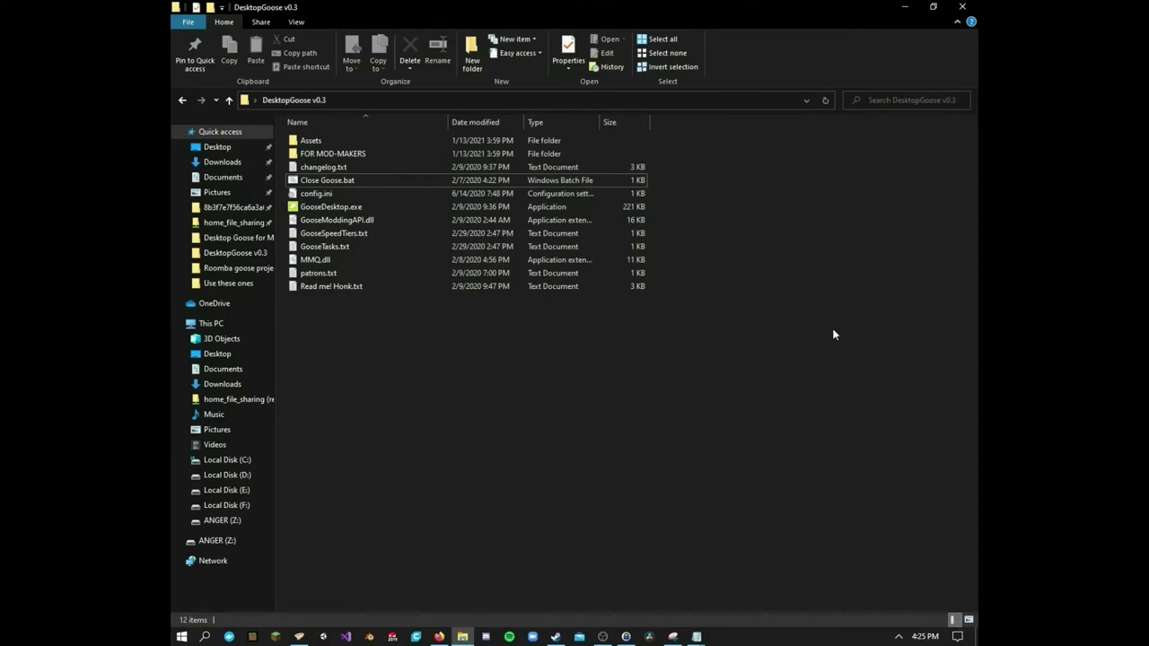
Open the config.toml file in the HatGoos folder under Assets\Mods
{"action": "left_click", "coordinate": [356, 147]}
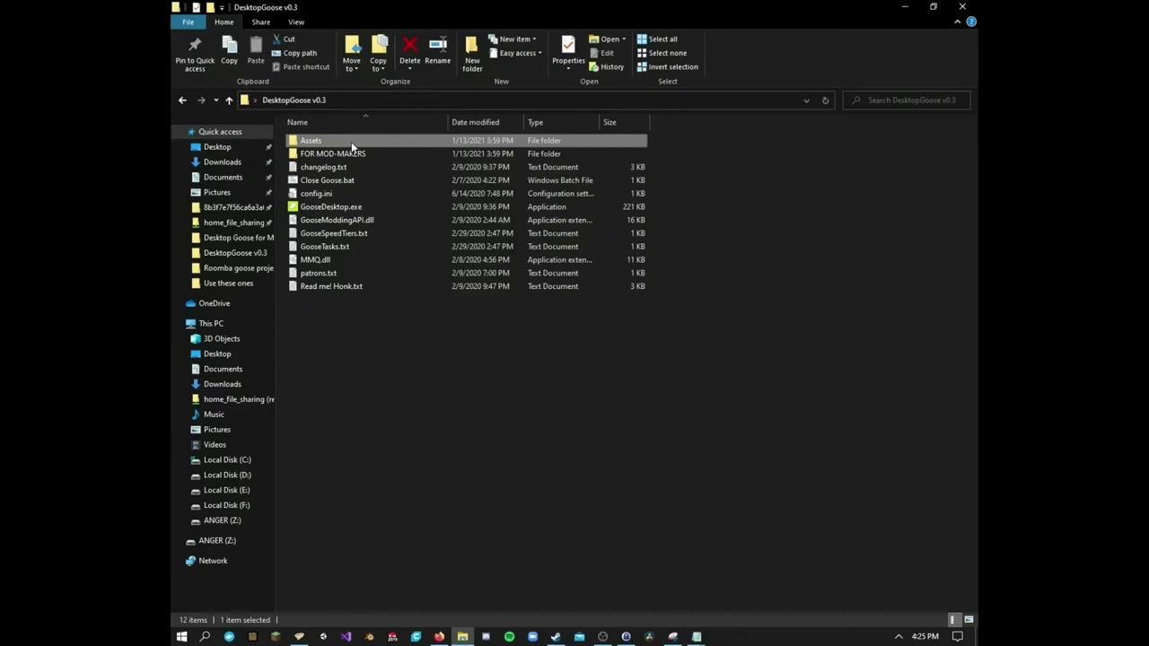
{"action": "double_click", "coordinate": [351, 142]}
{"action": "double_click", "coordinate": [358, 154]}
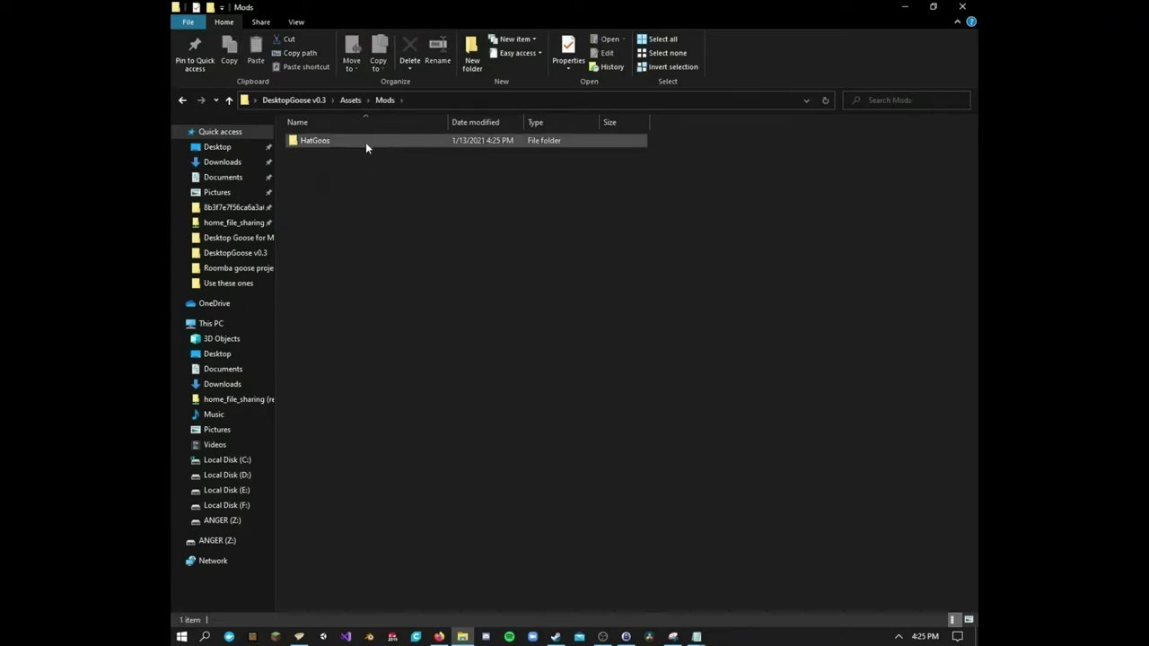
{"action": "double_click", "coordinate": [365, 142]}
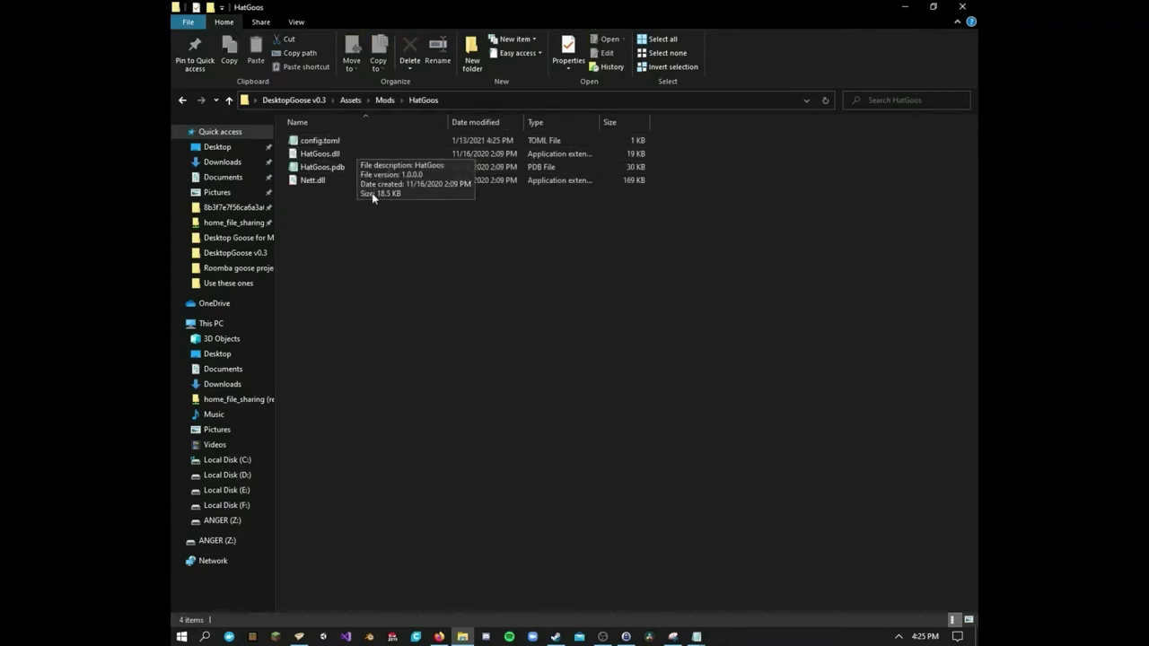
{"action": "left_click", "coordinate": [361, 140]}
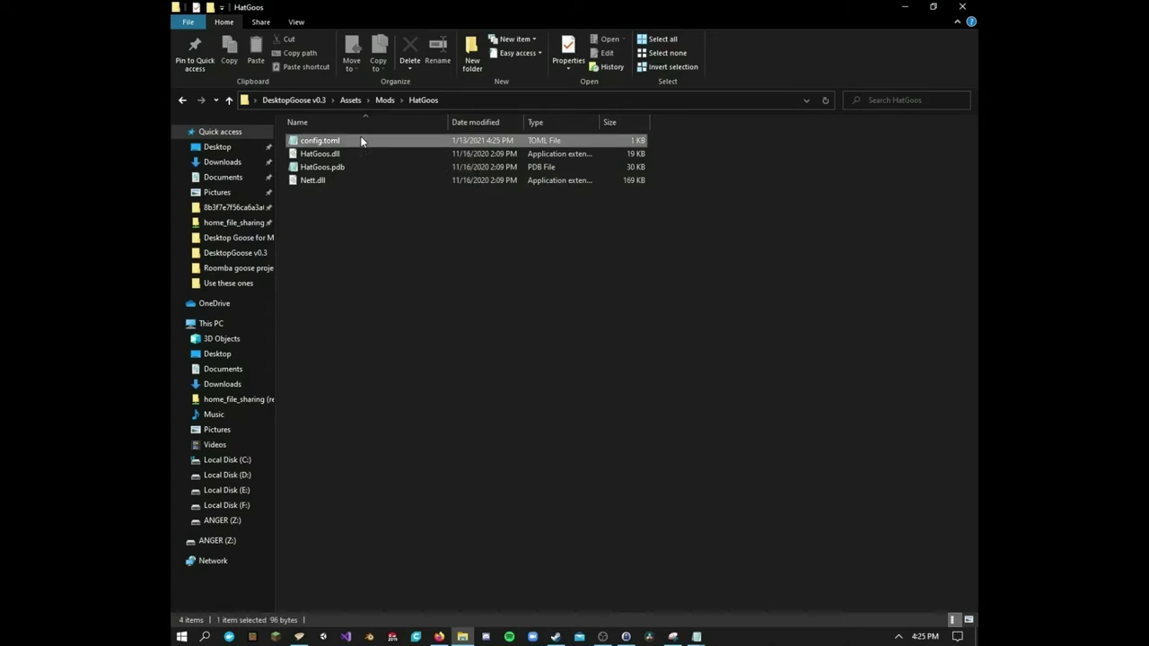
{"action": "double_click", "coordinate": [347, 141]}
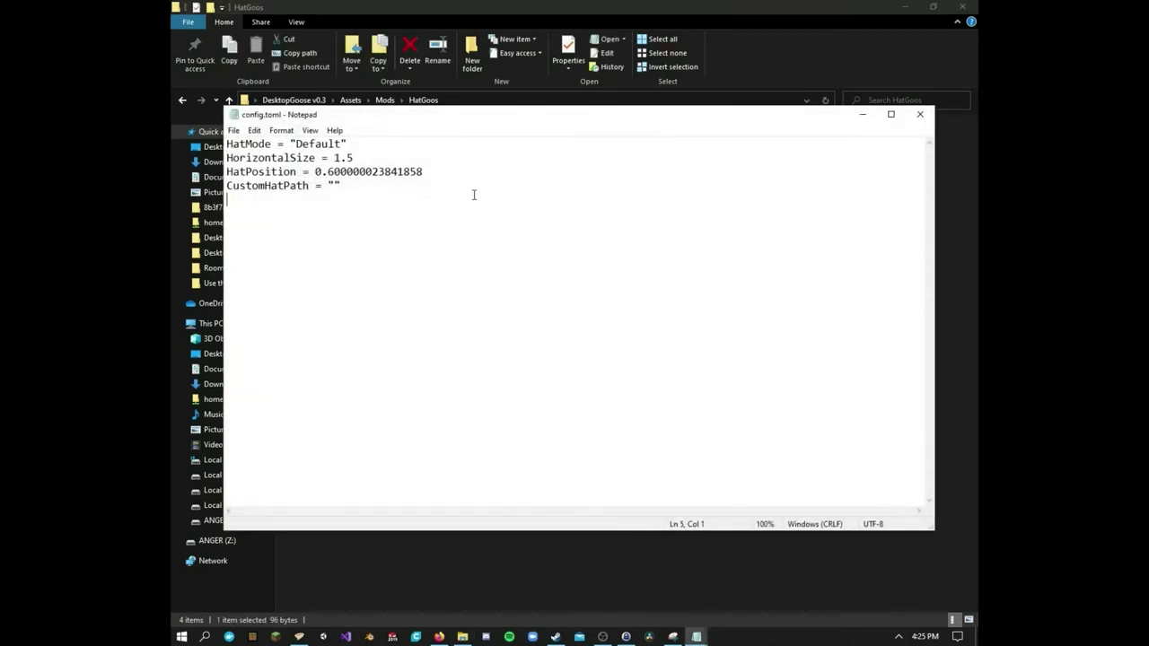
Review the hat settings in config.toml, set HatMode to "Custom" and minimise the file's window
{"action": "left_click_drag", "start_coordinate": [474, 195], "coordinate": [226, 144]}
{"action": "left_click", "coordinate": [474, 195]}
{"action": "left_click_drag", "start_coordinate": [441, 172], "coordinate": [328, 172]}
{"action": "left_click", "coordinate": [452, 169]}
{"action": "left_click", "coordinate": [861, 116]}
{"action": "left_click", "coordinate": [737, 279]}
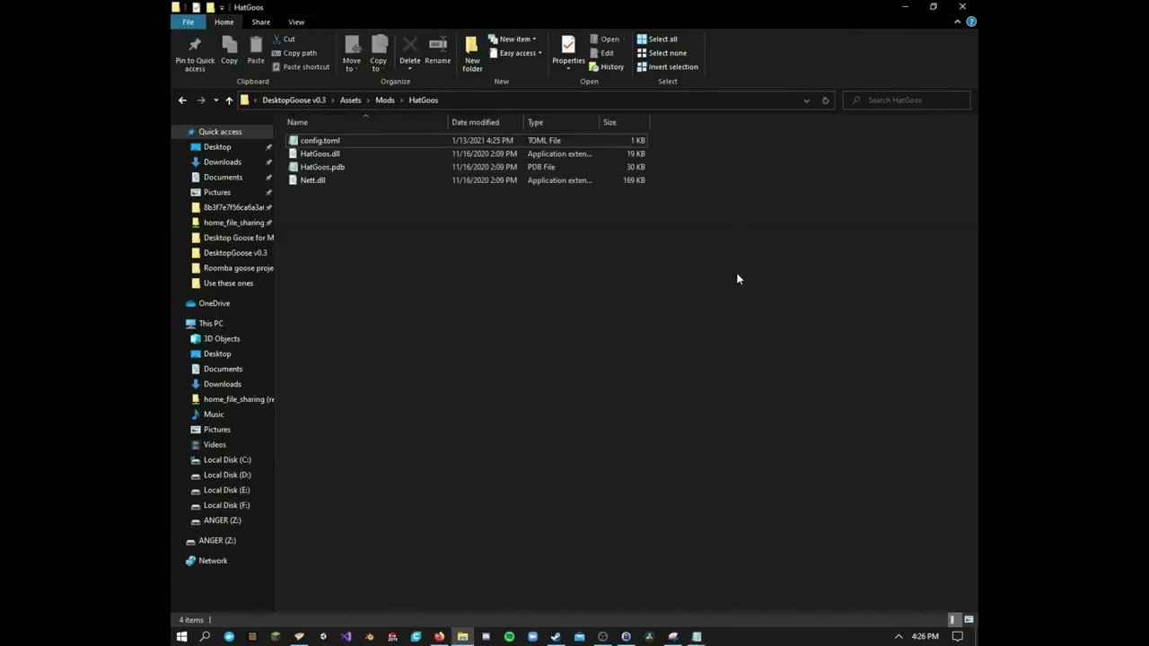
Open the inner Hats folder from the desktop and copy its full folder path
{"action": "left_click", "coordinate": [906, 7]}
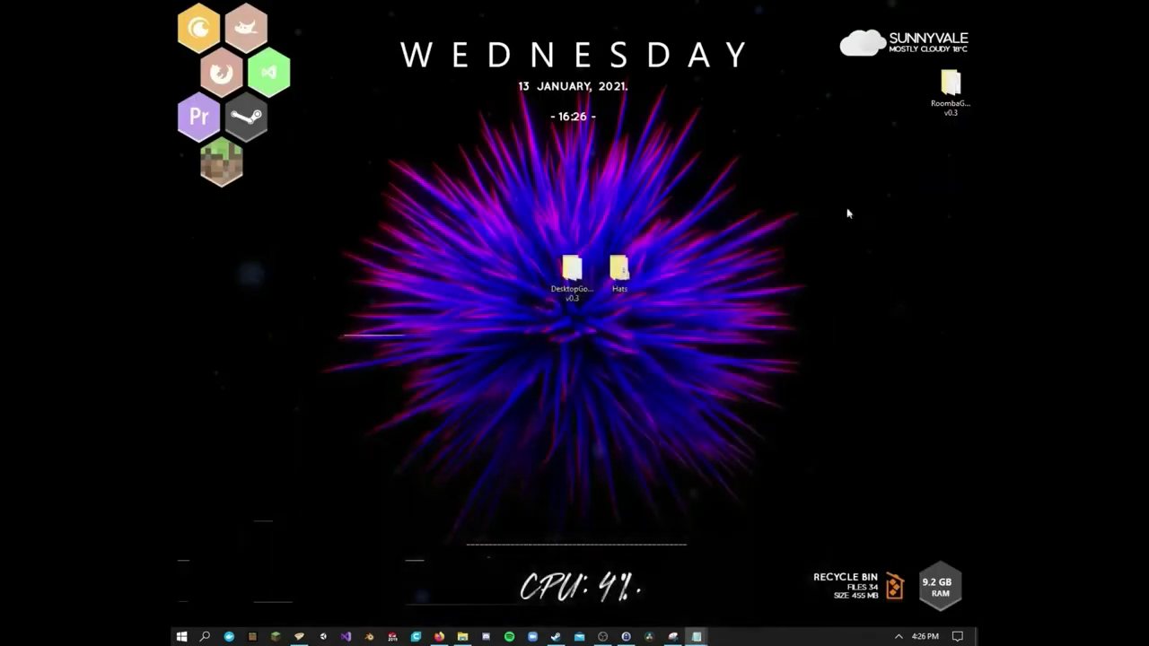
{"action": "double_click", "coordinate": [634, 275]}
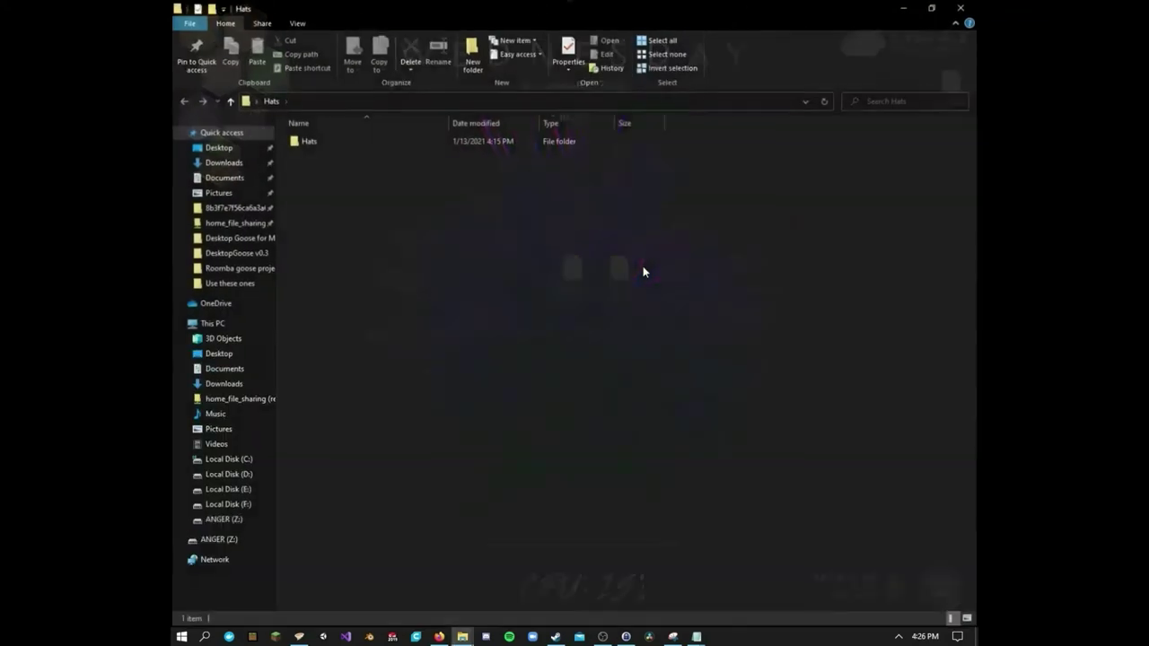
{"action": "double_click", "coordinate": [370, 144]}
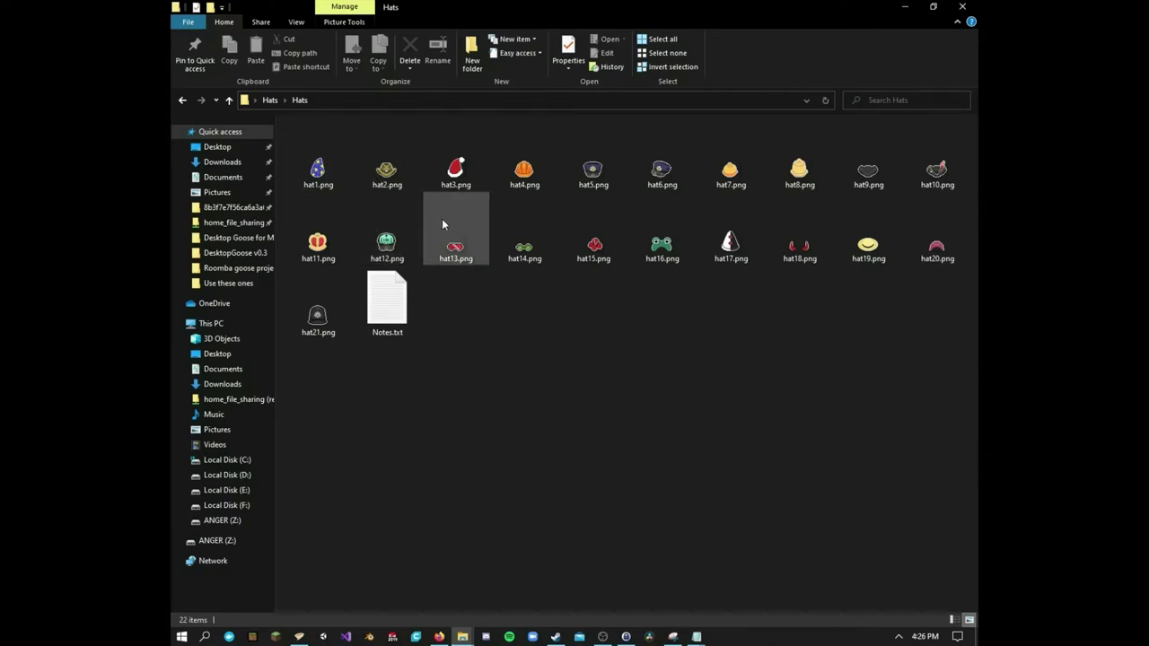
{"action": "left_click", "coordinate": [327, 169]}
{"action": "left_click", "coordinate": [363, 101]}
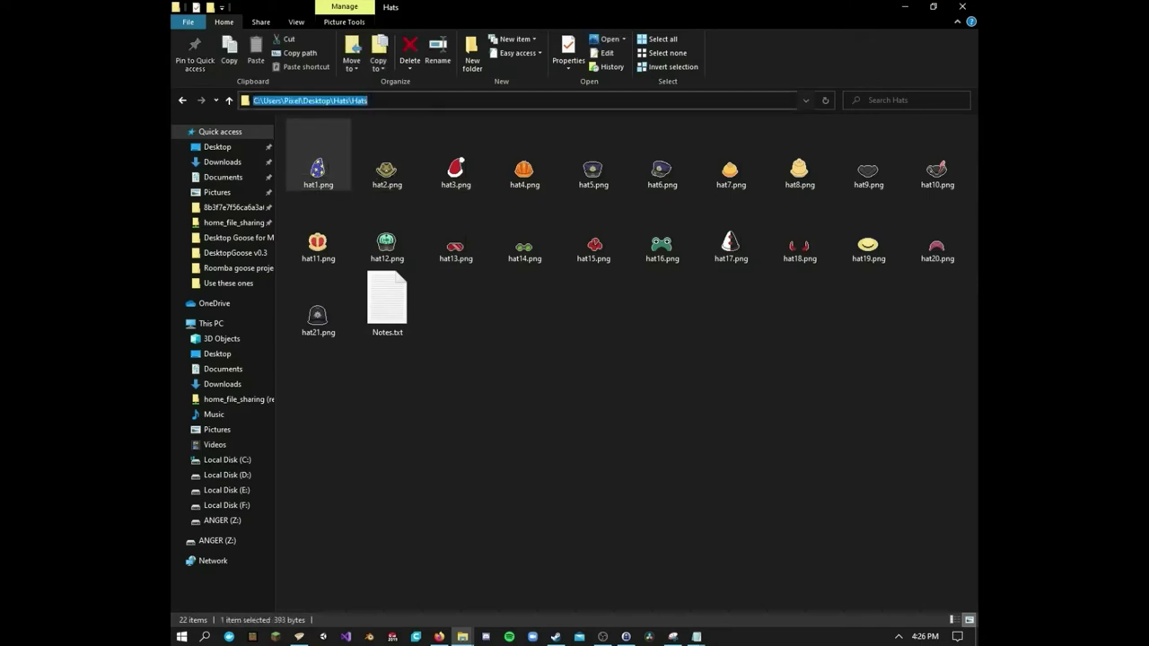
{"action": "right_click", "coordinate": [368, 102]}
{"action": "left_click", "coordinate": [416, 143]}
{"action": "left_click", "coordinate": [634, 212]}
{"action": "left_click", "coordinate": [904, 7]}
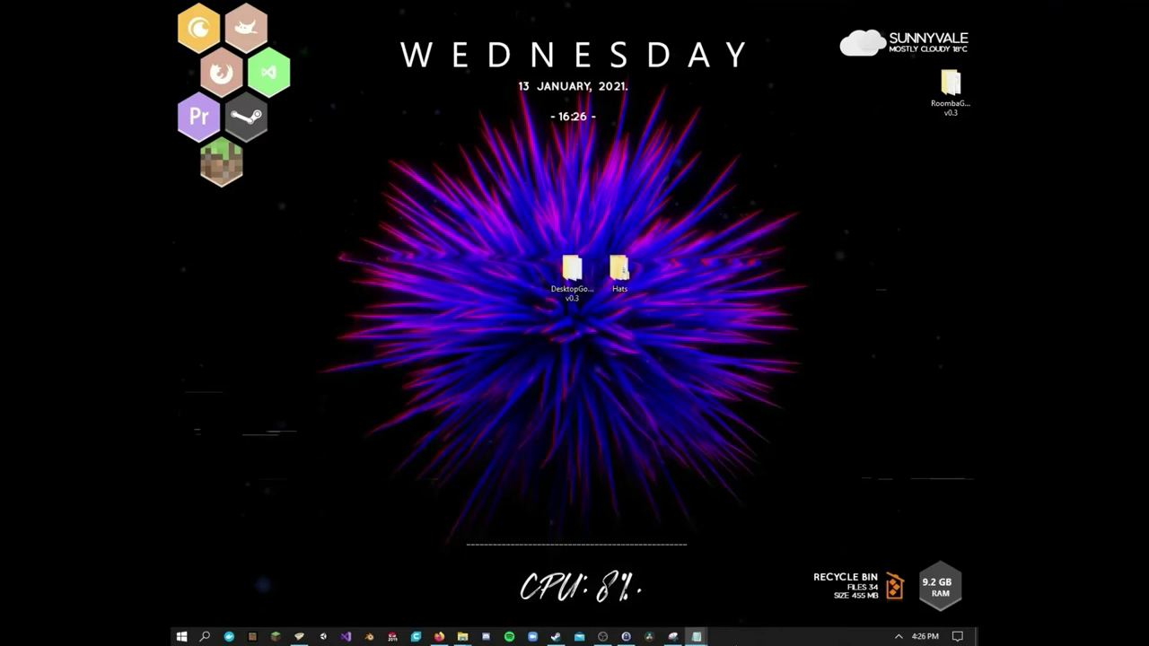
Return to config.toml and paste the copied Hats folder path between the quotes of CustomHatPath
{"action": "mouse_move", "coordinate": [697, 636]}
{"action": "left_click", "coordinate": [800, 572]}
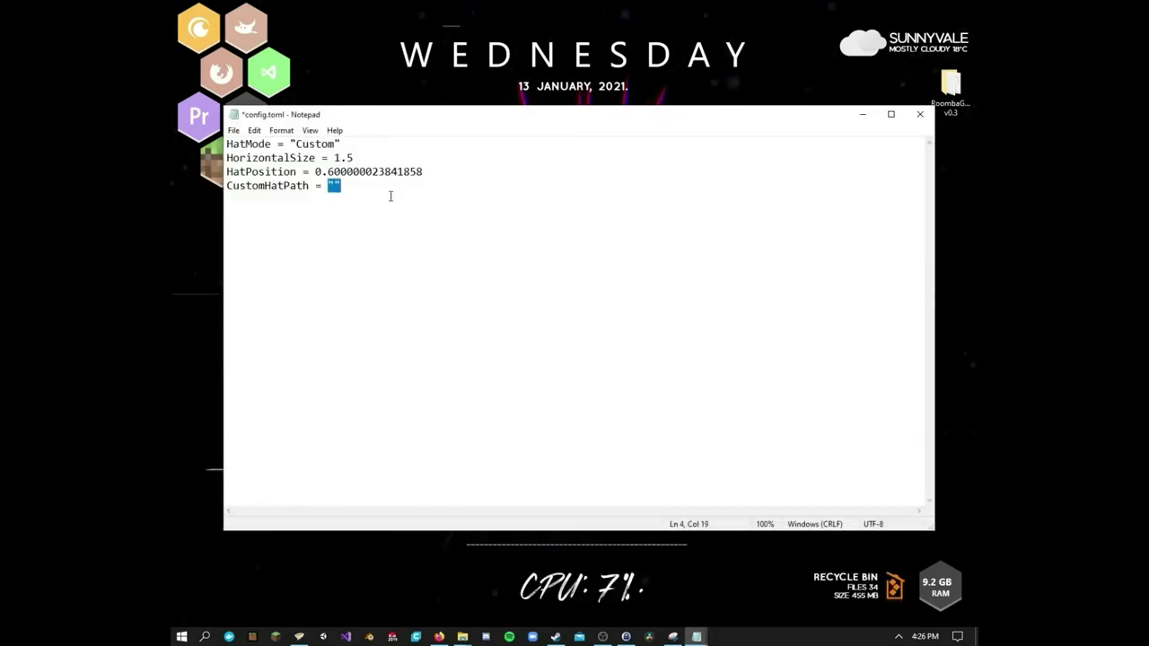
{"action": "key", "text": "Right"}
{"action": "key", "text": "Left"}
{"action": "key", "text": "ctrl+v"}
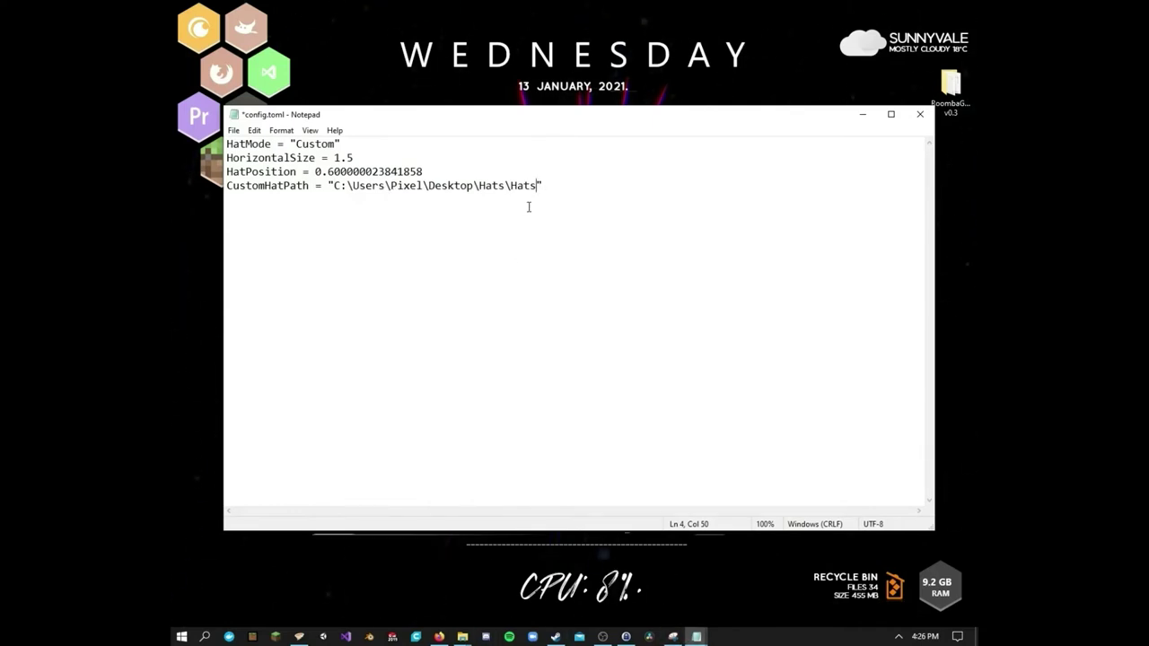
Look up the Santa hat image in the Hats folder and append \hat3.png to the CustomHatPath value
{"action": "left_click", "coordinate": [462, 636]}
{"action": "left_click", "coordinate": [538, 594]}
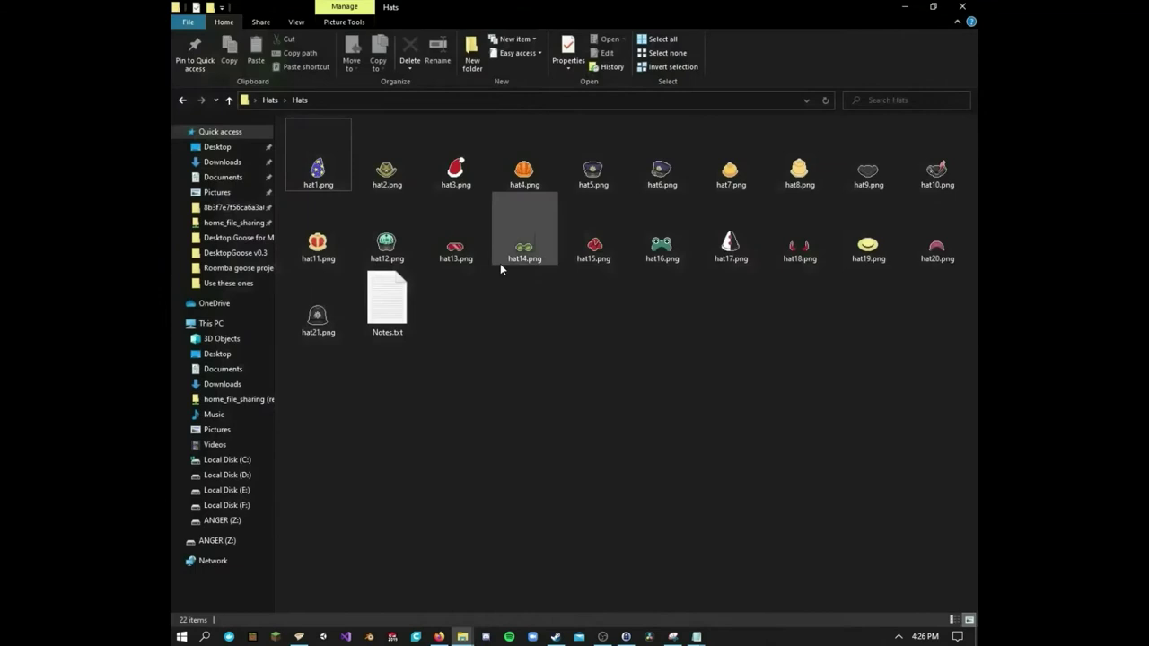
{"action": "left_click", "coordinate": [323, 175]}
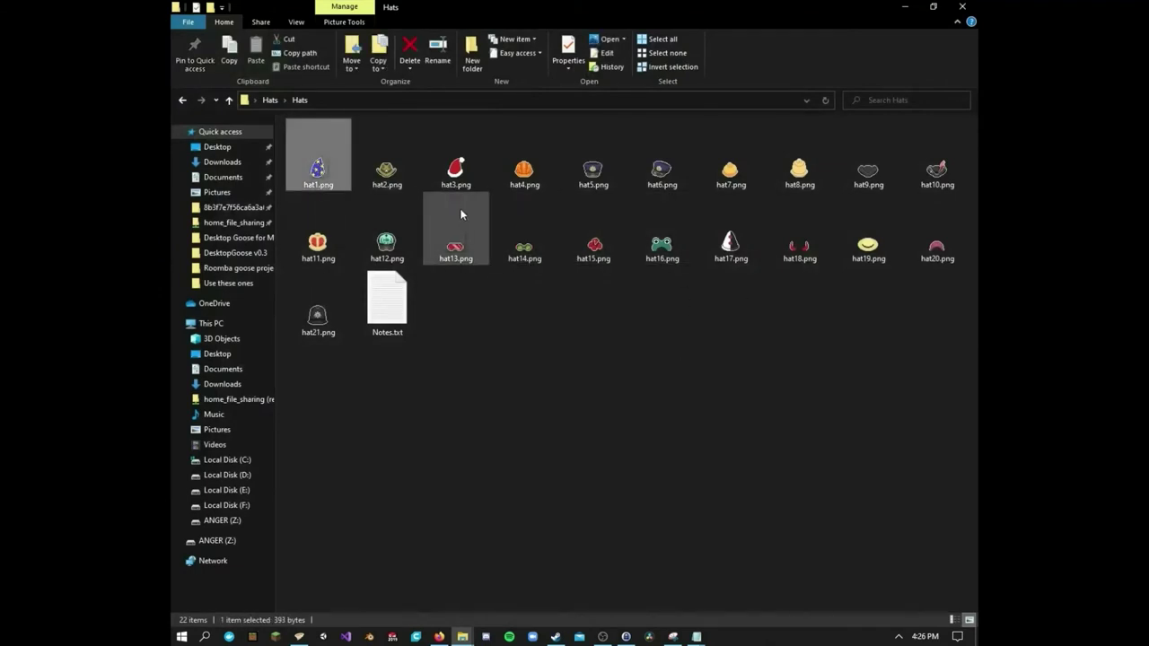
{"action": "left_click", "coordinate": [457, 166]}
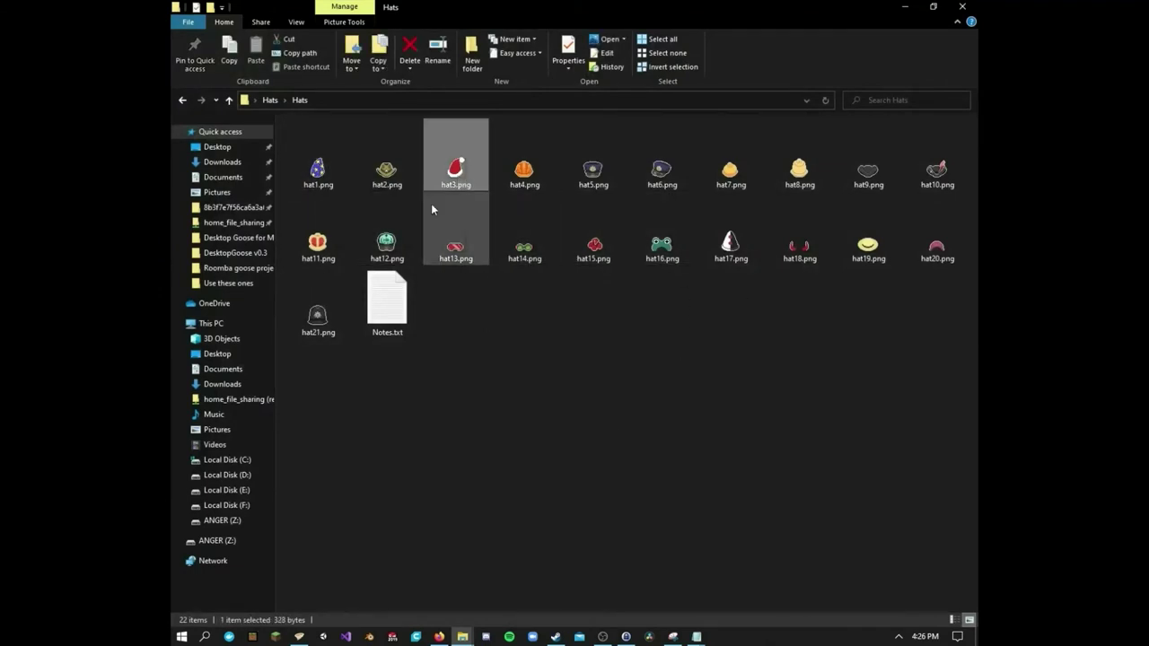
{"action": "left_click", "coordinate": [812, 259]}
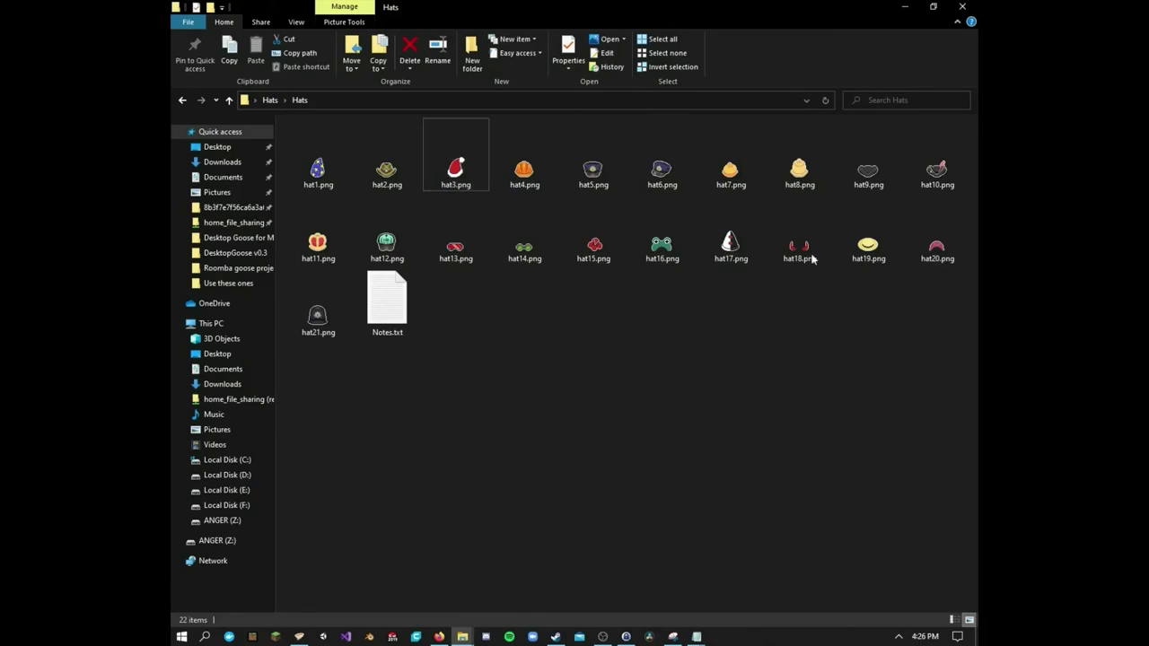
{"action": "left_click", "coordinate": [905, 6]}
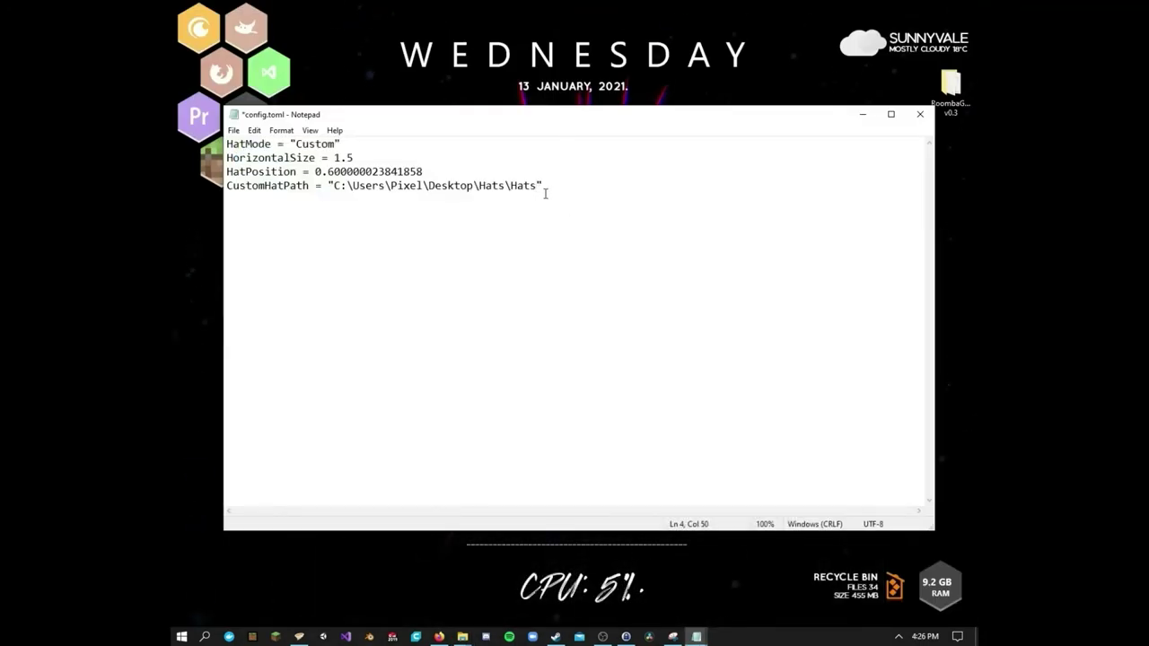
{"action": "type", "text": "hat3"}
{"action": "type", "text": ".png"}
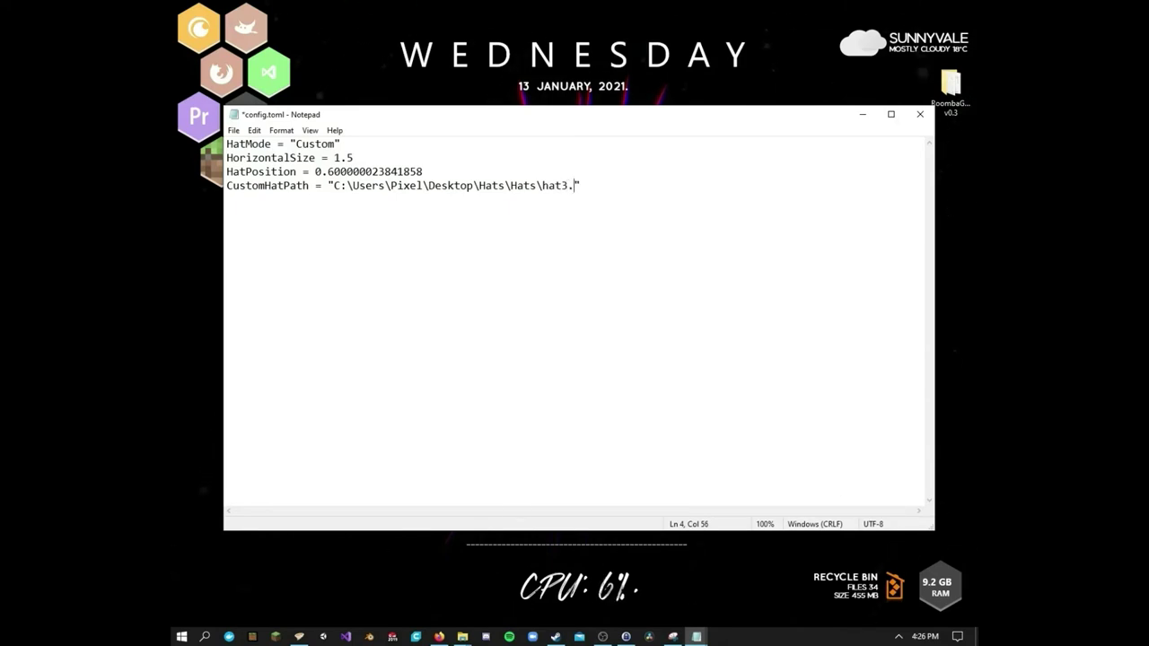
{"action": "left_click", "coordinate": [701, 335]}
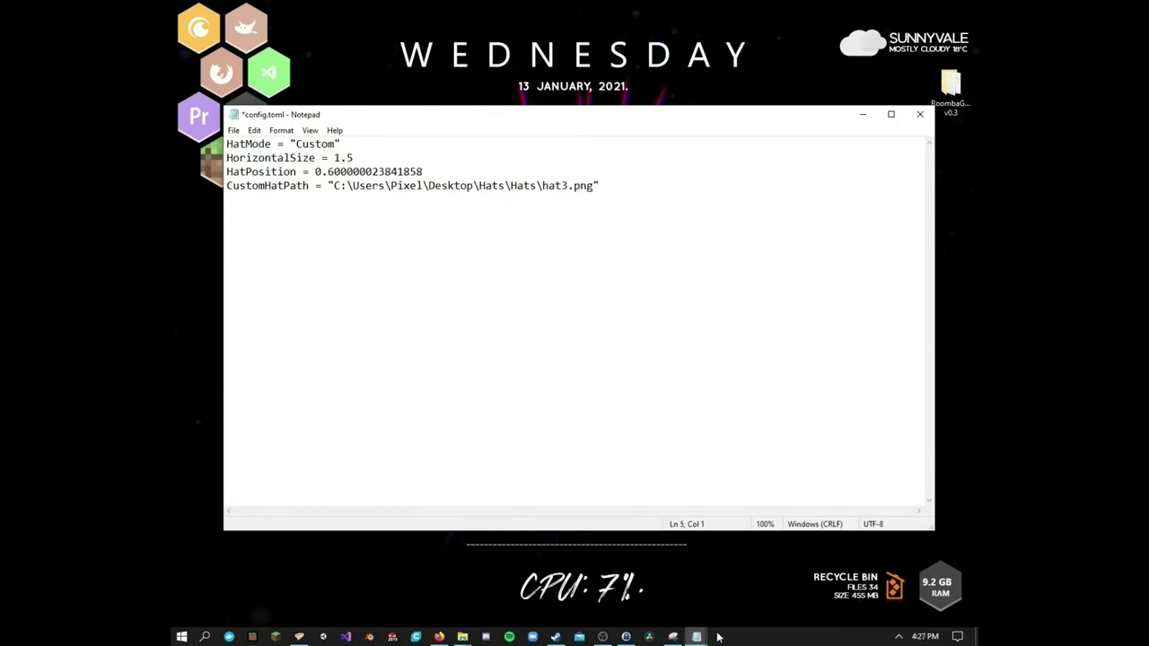
Bring up the Hats folder window and close it to get back to config.toml
{"action": "left_click", "coordinate": [462, 637]}
{"action": "left_click", "coordinate": [518, 567]}
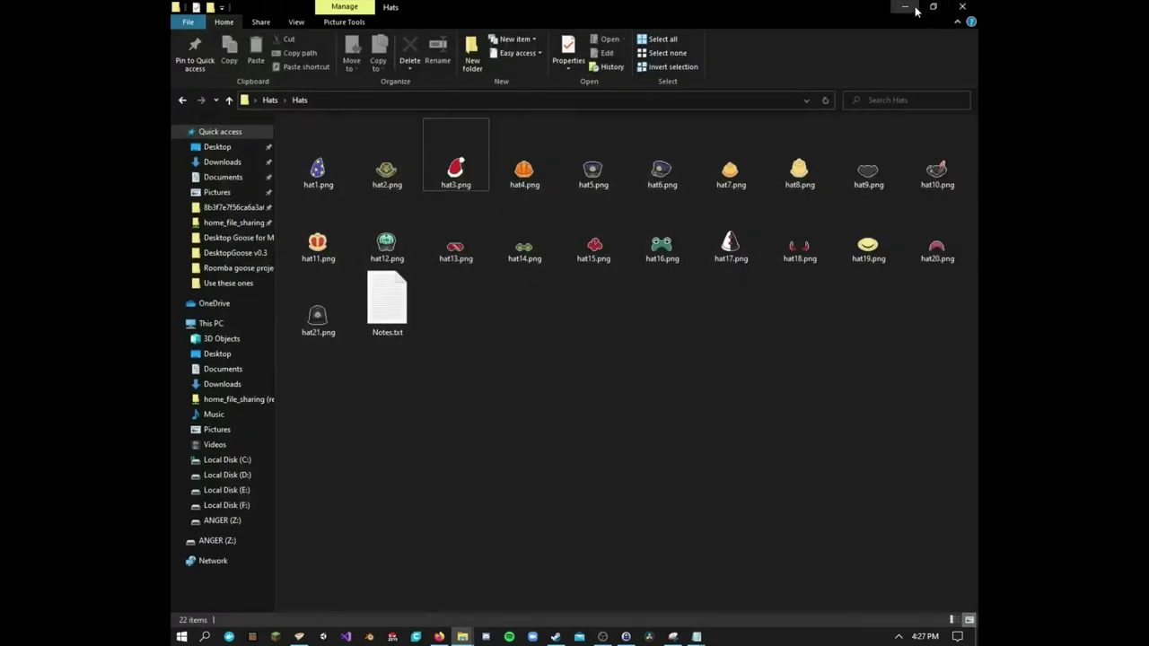
{"action": "left_click", "coordinate": [962, 7]}
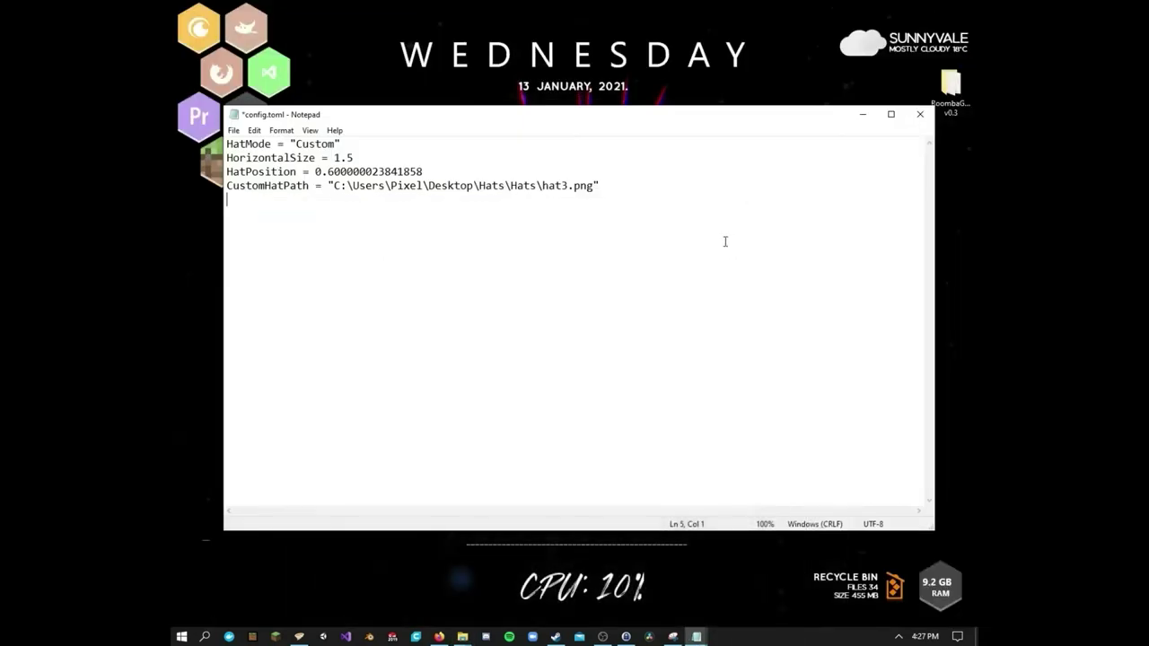
Double every backslash in the CustomHatPath value of config.toml, from the drive letter through to hat3.png
{"action": "left_click", "coordinate": [351, 186]}
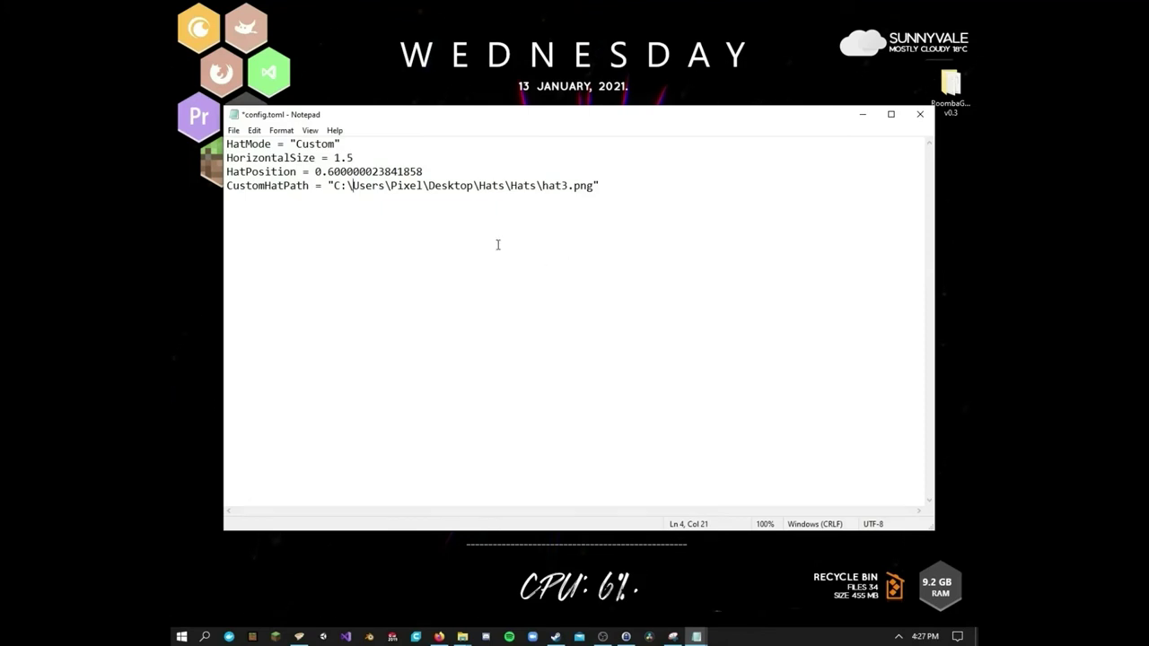
{"action": "type", "text": "\\\\"}
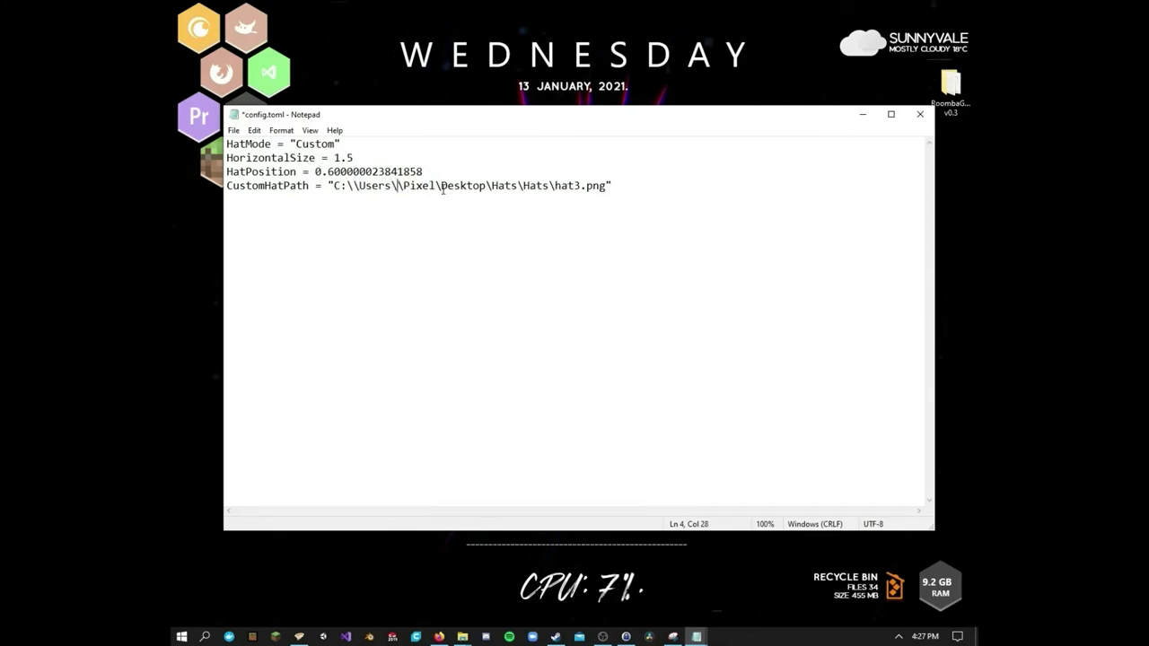
{"action": "left_click", "coordinate": [441, 186]}
{"action": "type", "text": "\\"}
{"action": "left_click", "coordinate": [496, 186]}
{"action": "type", "text": "\\"}
{"action": "left_click", "coordinate": [531, 186]}
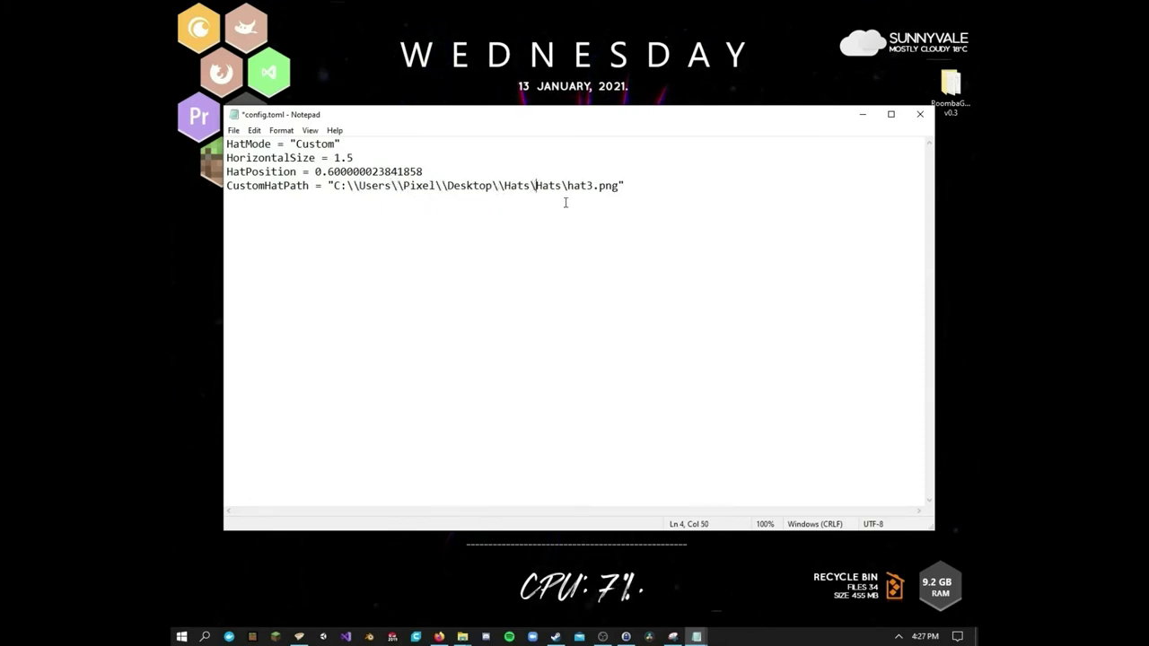
{"action": "type", "text": "\\"}
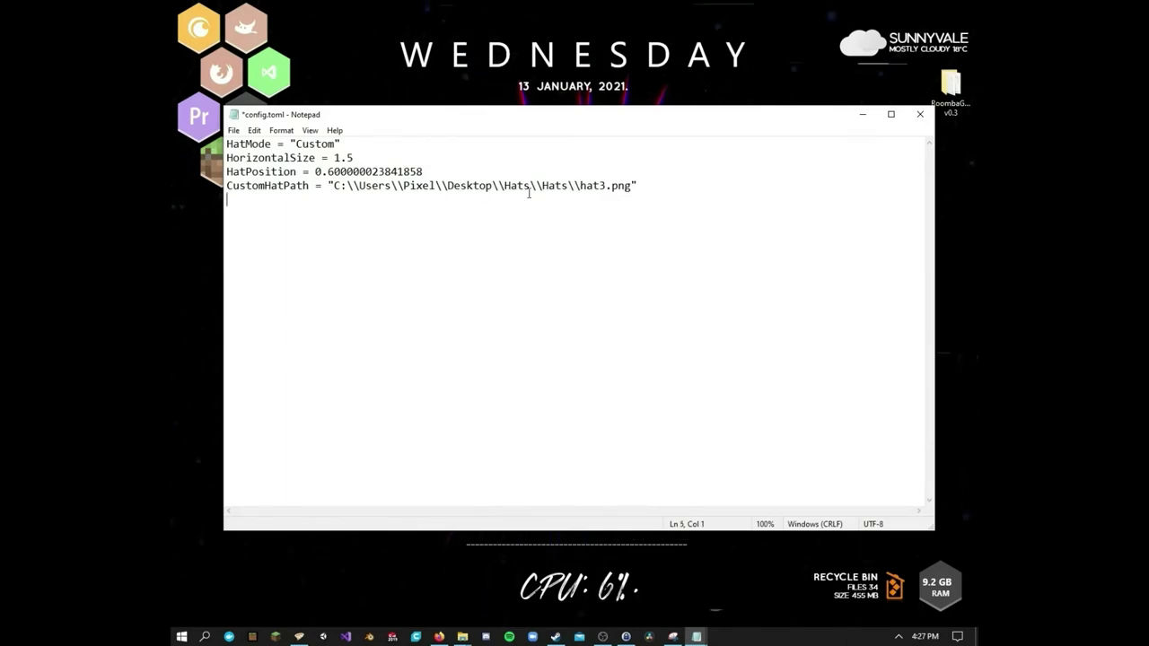
Save config.toml and minimize its window to reveal the desktop
{"action": "left_click", "coordinate": [234, 130]}
{"action": "left_click", "coordinate": [255, 185]}
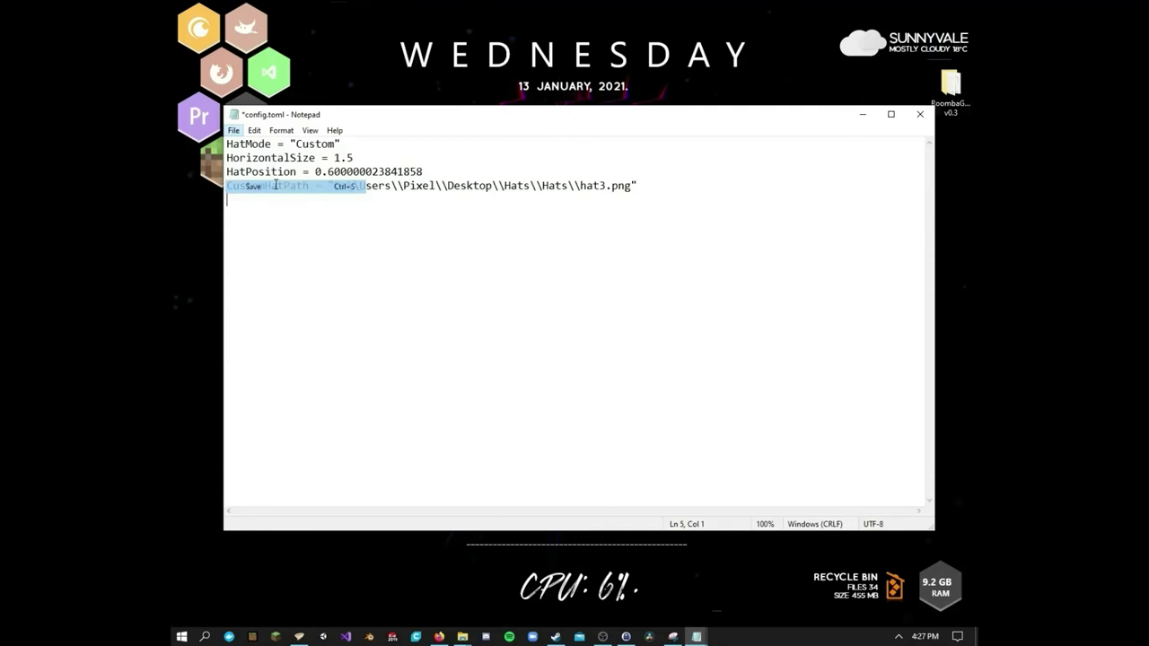
{"action": "left_click", "coordinate": [862, 114]}
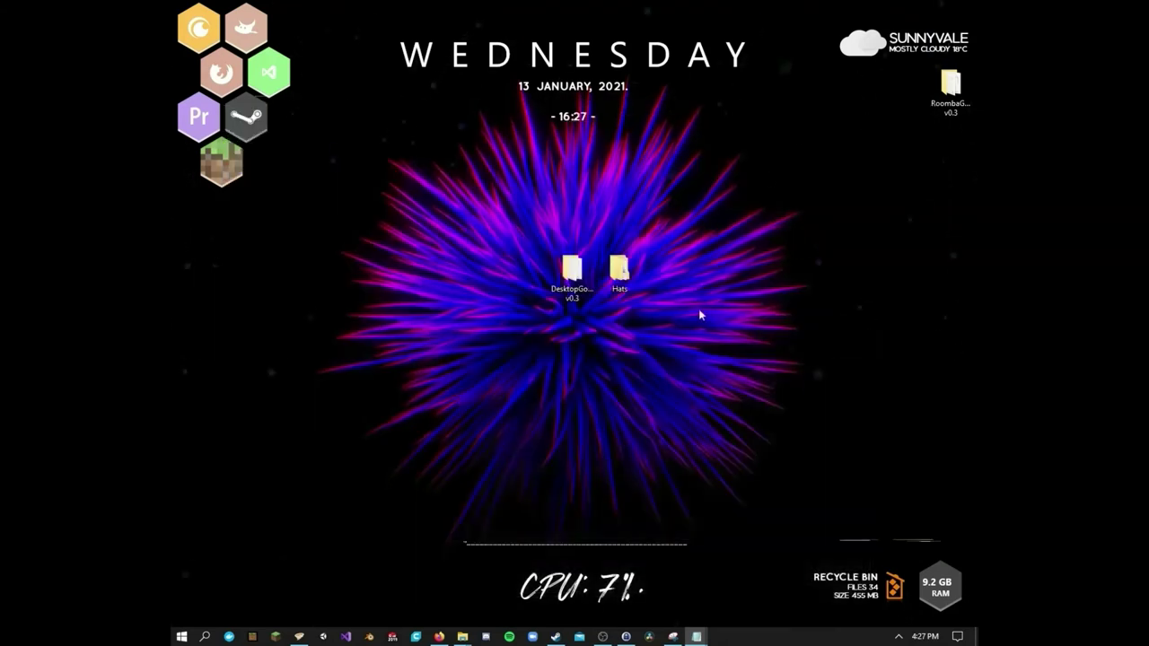
Run GooseDesktop.exe from the DesktopGoose v0.3 folder with mods enabled, and stop the goose with Close Goose.bat
{"action": "double_click", "coordinate": [569, 278]}
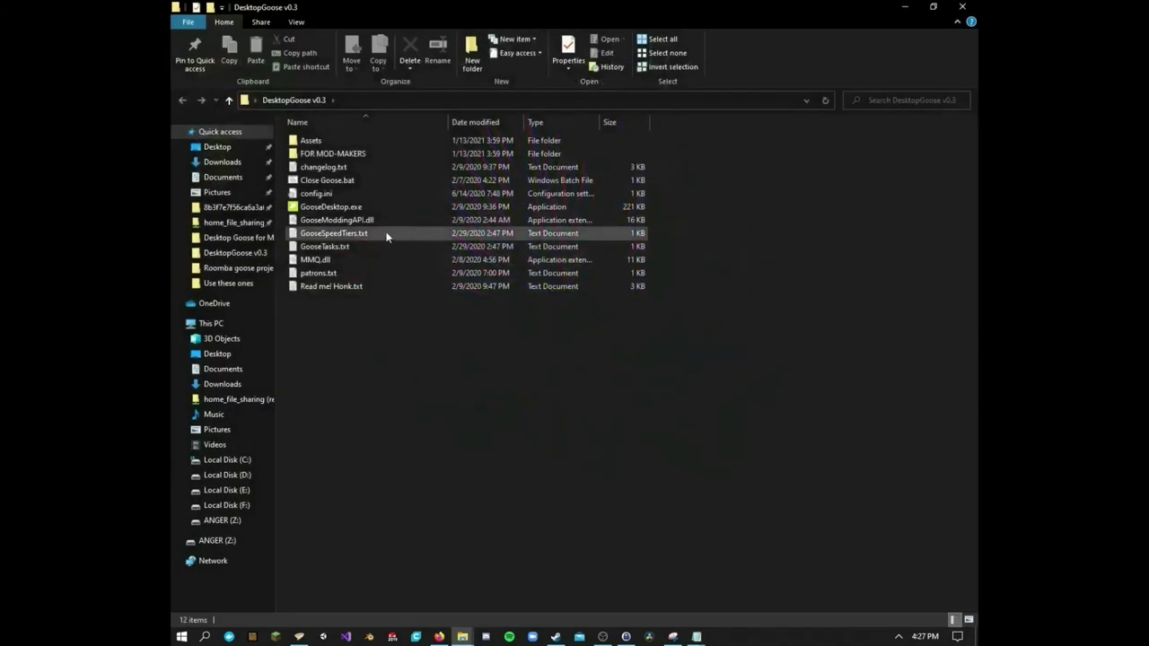
{"action": "double_click", "coordinate": [341, 207]}
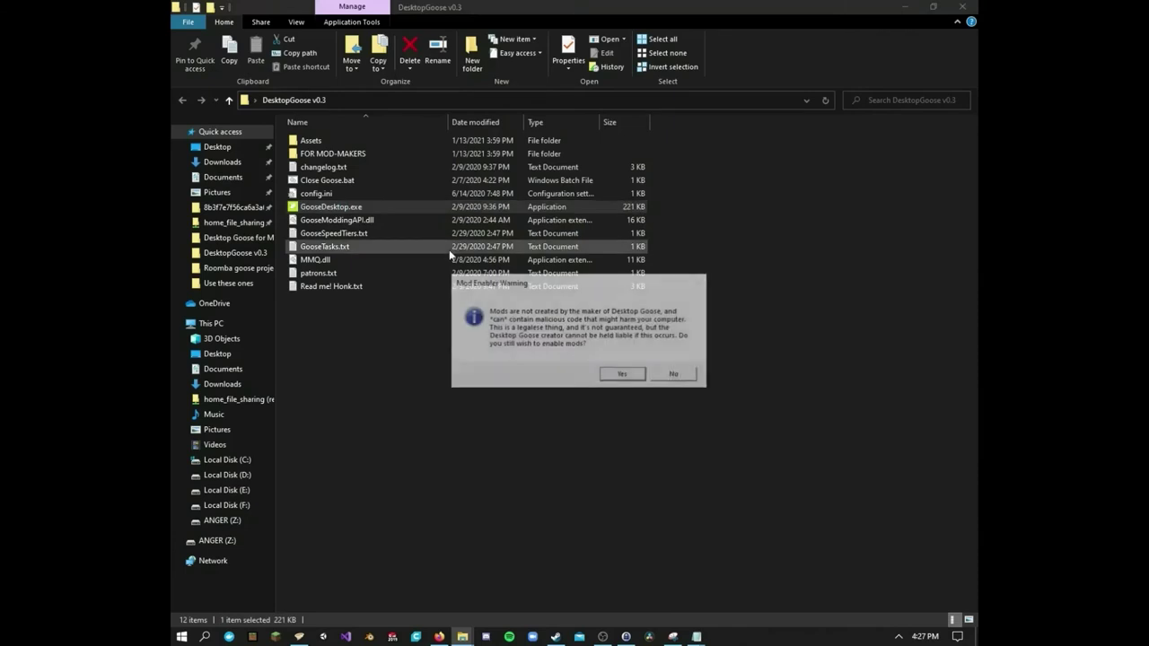
{"action": "left_click", "coordinate": [624, 377]}
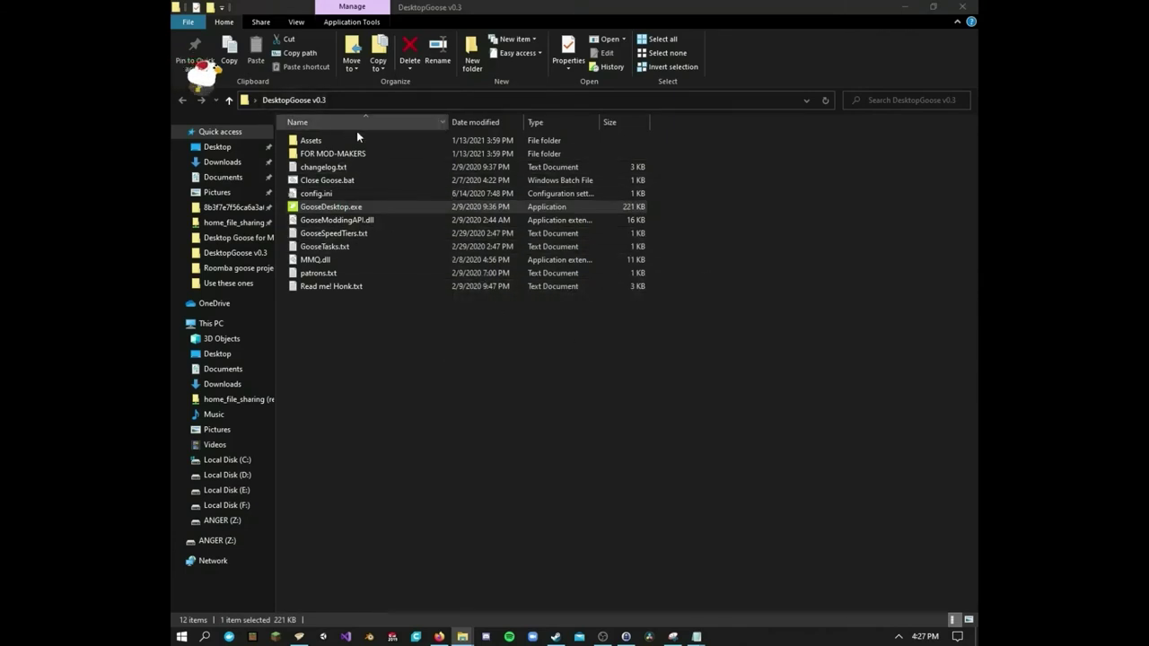
{"action": "left_click", "coordinate": [750, 386]}
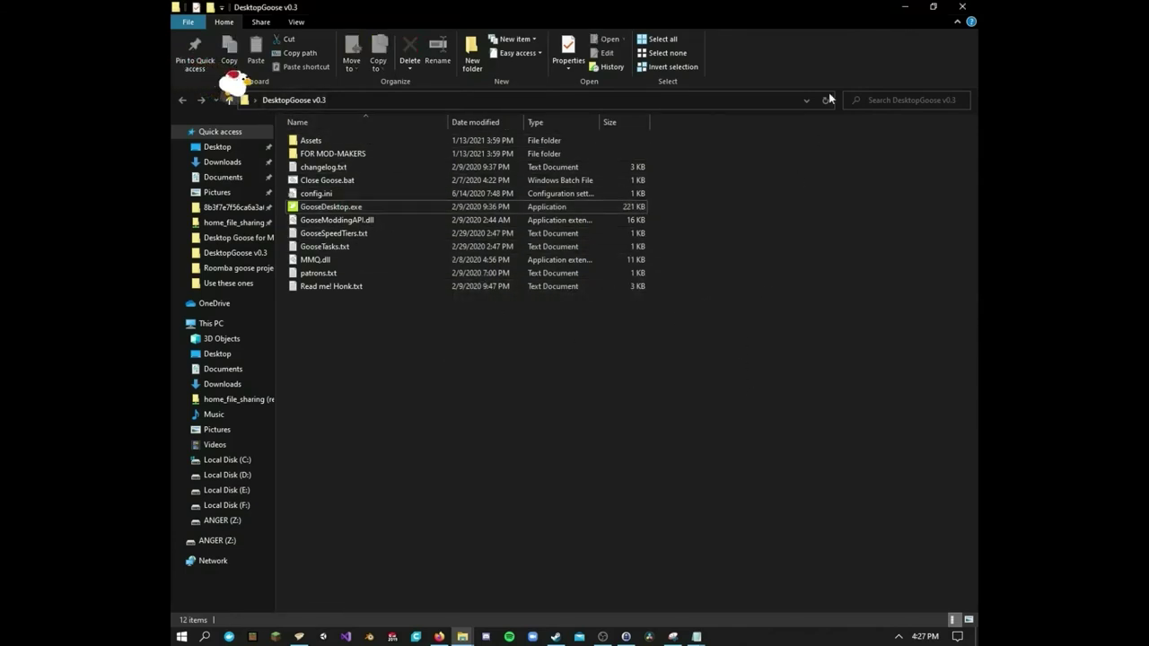
{"action": "left_click", "coordinate": [339, 180]}
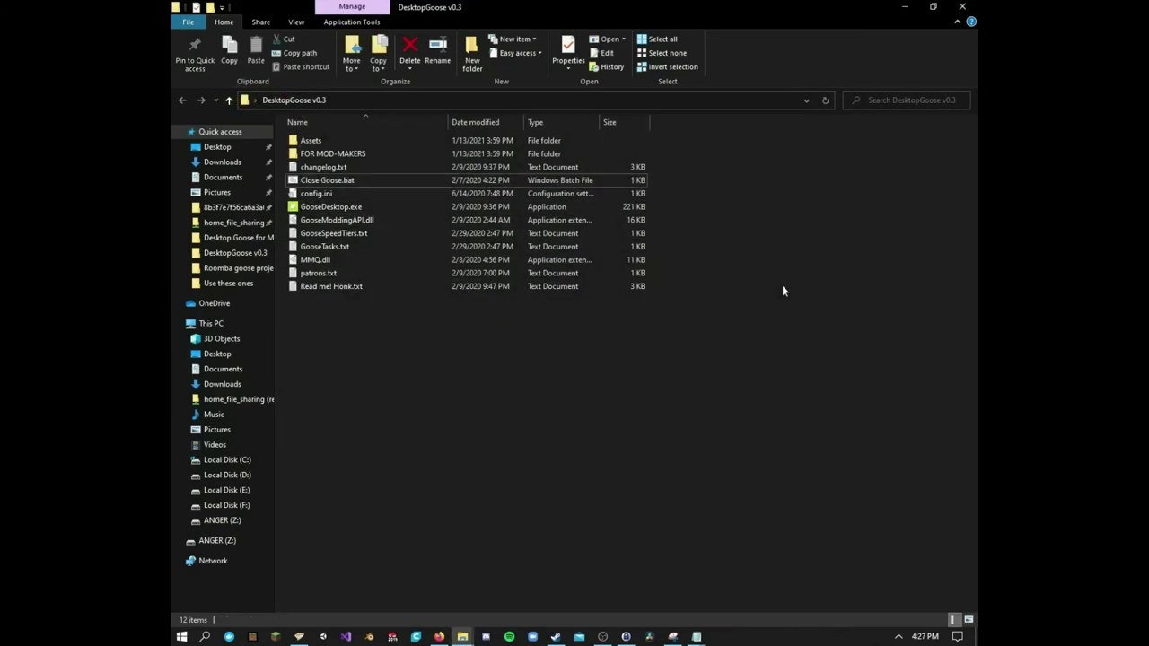
{"action": "left_click", "coordinate": [782, 291]}
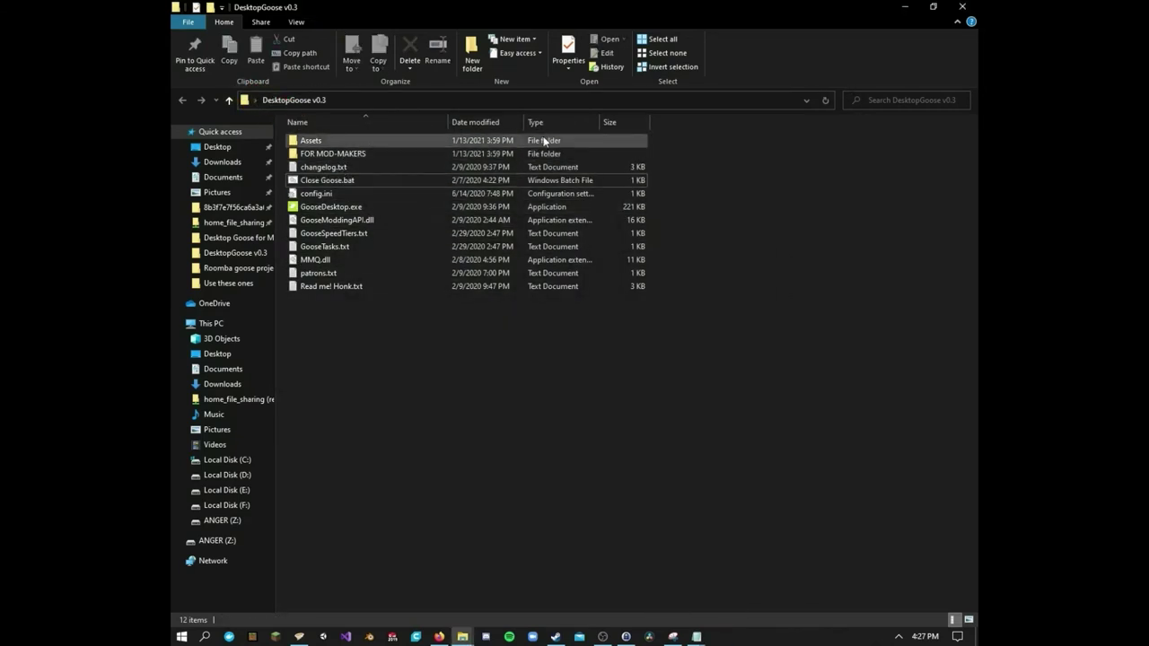
Examine the Music and NotEmbedded subfolders of the goose's Assets\Sound folder, and close the folder window
{"action": "double_click", "coordinate": [544, 141]}
{"action": "double_click", "coordinate": [364, 164]}
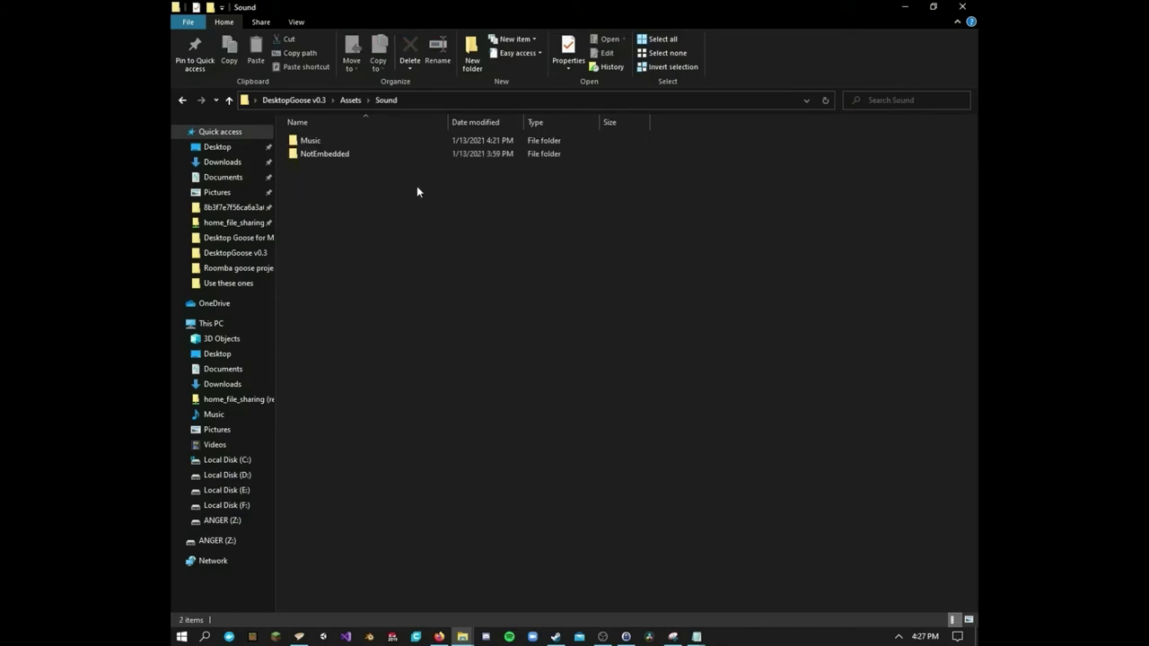
{"action": "double_click", "coordinate": [328, 141]}
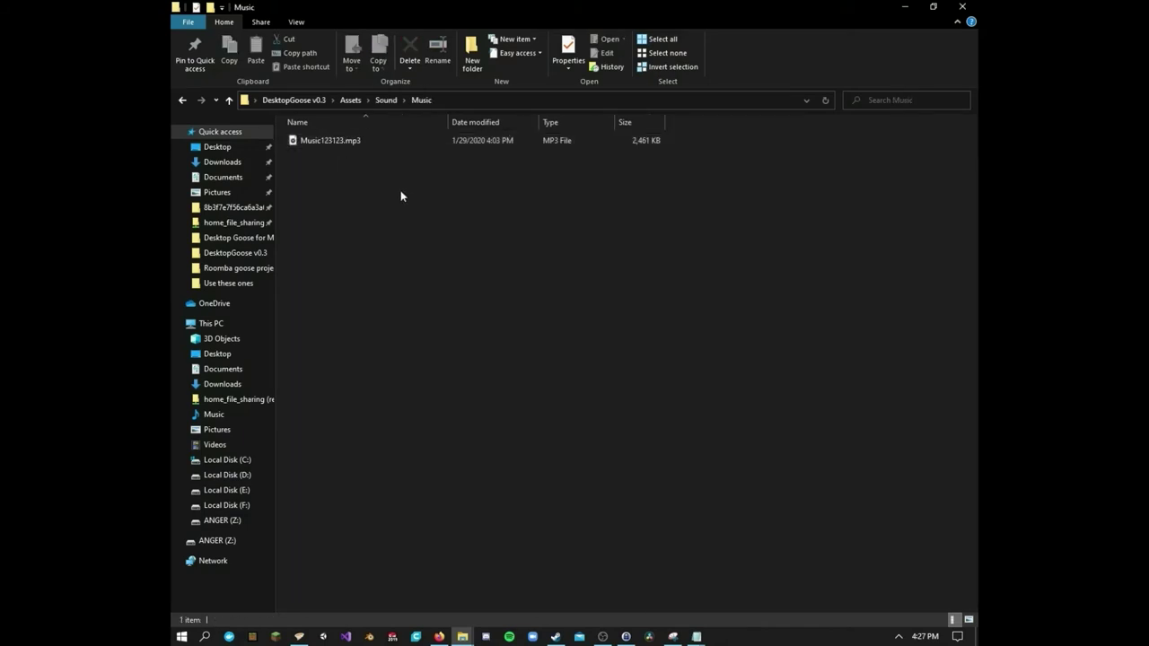
{"action": "left_click", "coordinate": [183, 101]}
{"action": "double_click", "coordinate": [343, 158]}
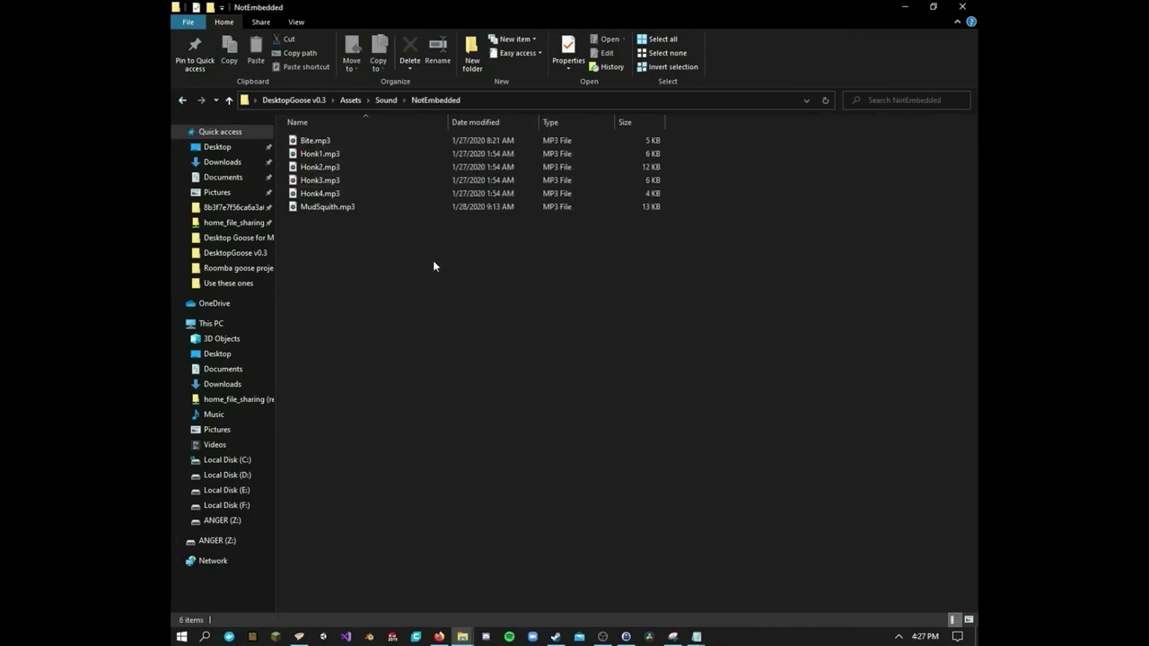
{"action": "left_click", "coordinate": [177, 104]}
{"action": "left_click", "coordinate": [177, 106]}
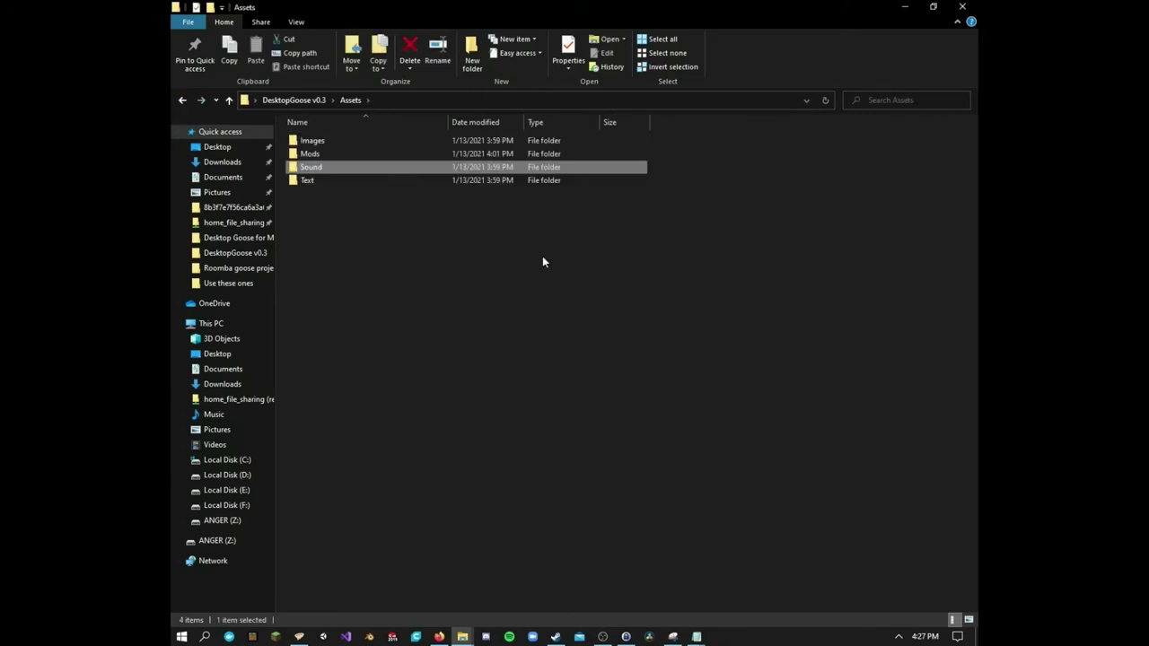
{"action": "left_click", "coordinate": [961, 6]}
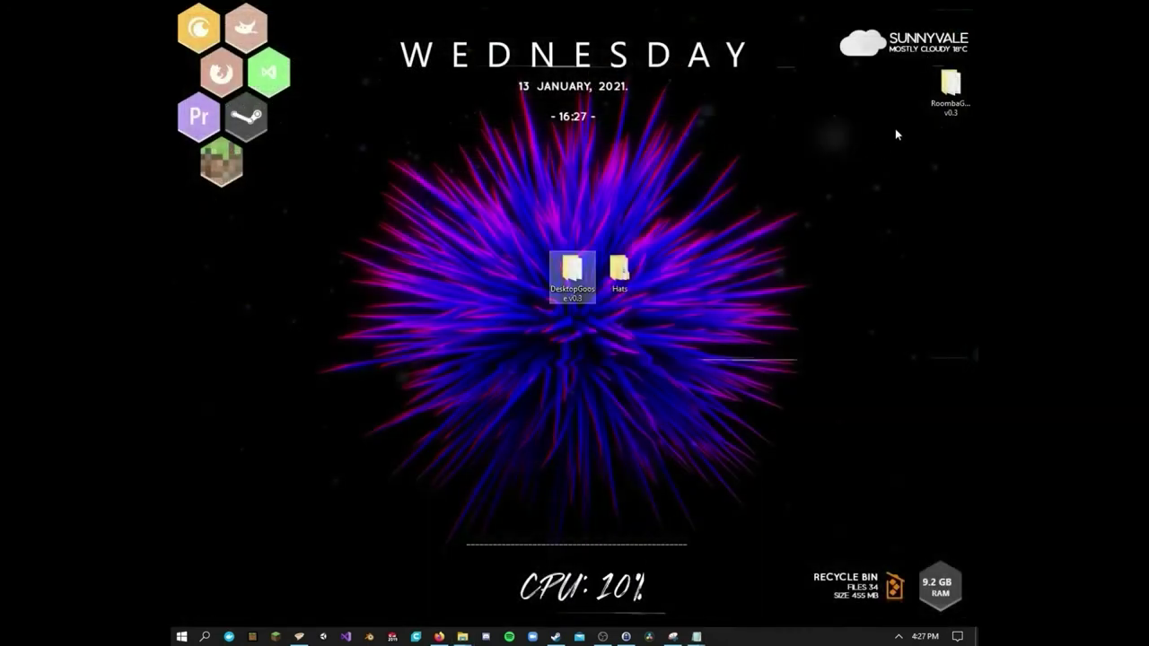
Move the RoombaGoose v0.3 folder above Hats on the desktop and launch its GooseDesktop.exe with mods enabled, leaving the desktop in view
{"action": "left_click_drag", "start_coordinate": [951, 85], "coordinate": [619, 203]}
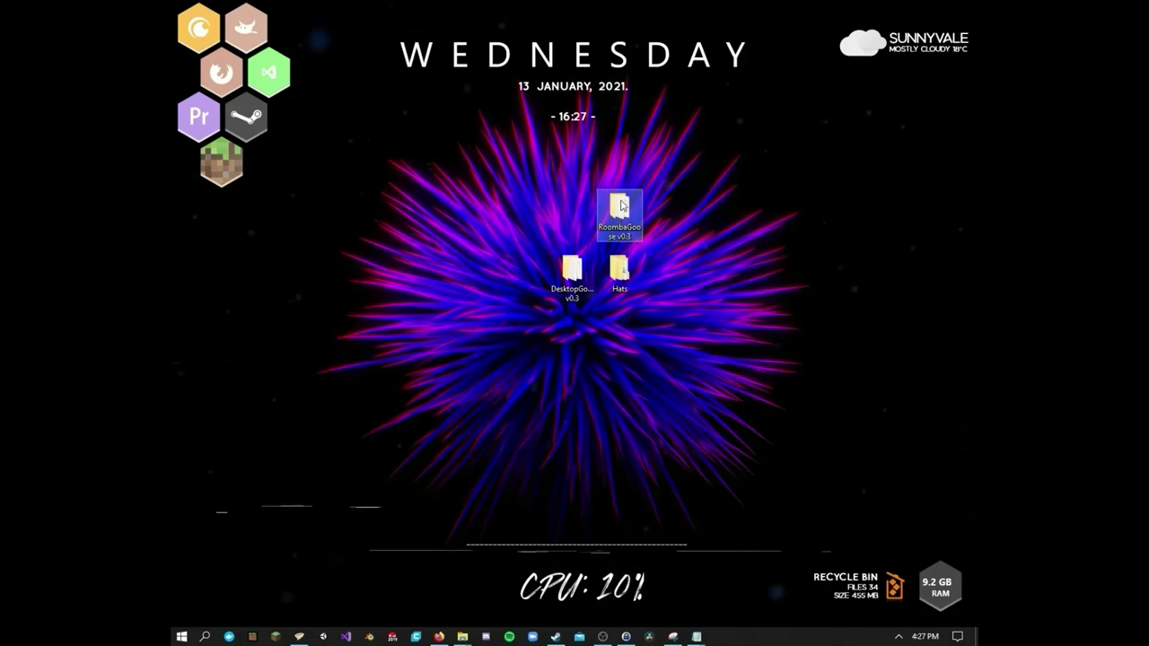
{"action": "double_click", "coordinate": [621, 200]}
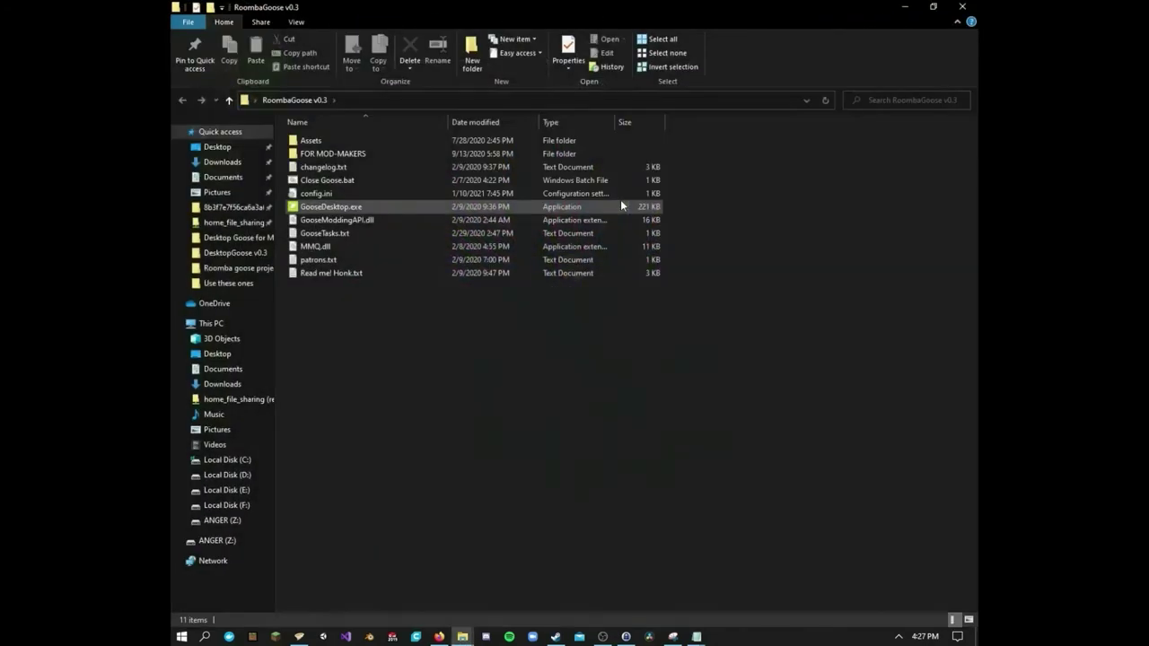
{"action": "double_click", "coordinate": [387, 209]}
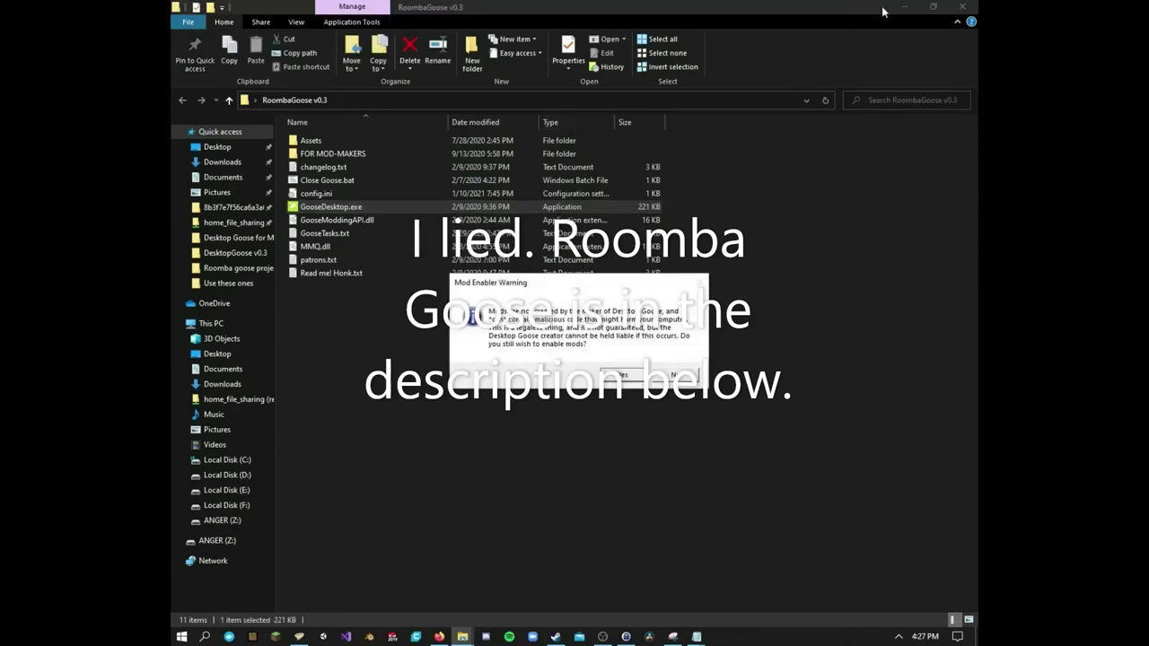
{"action": "left_click", "coordinate": [636, 379]}
{"action": "left_click", "coordinate": [907, 7]}
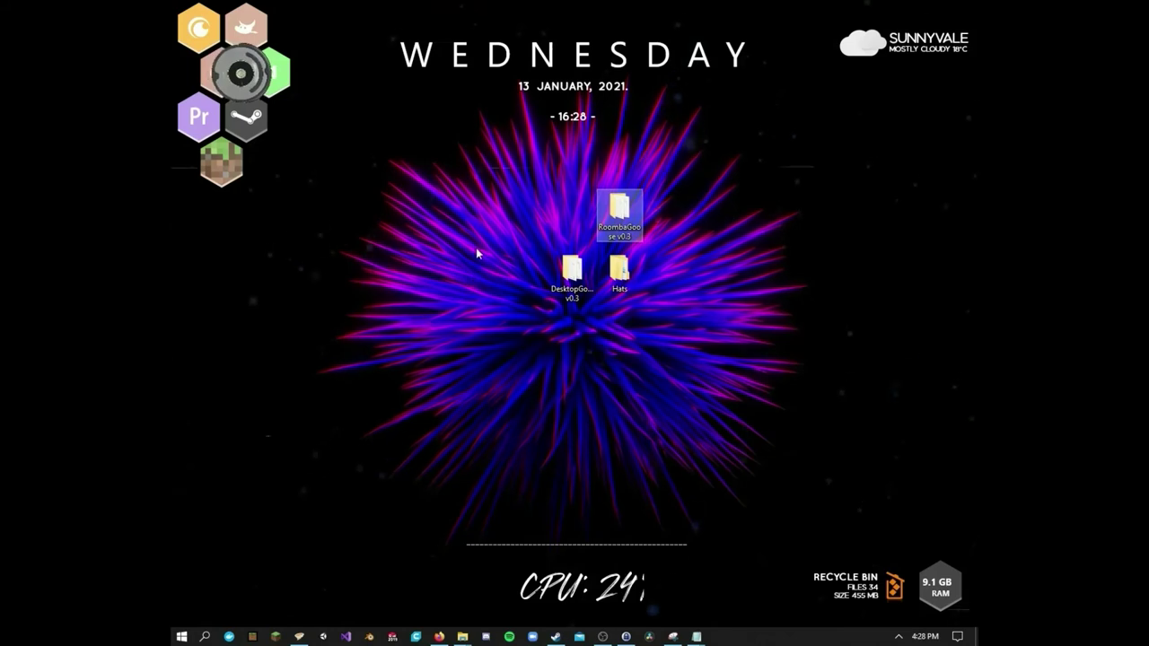
{"action": "left_click", "coordinate": [476, 253]}
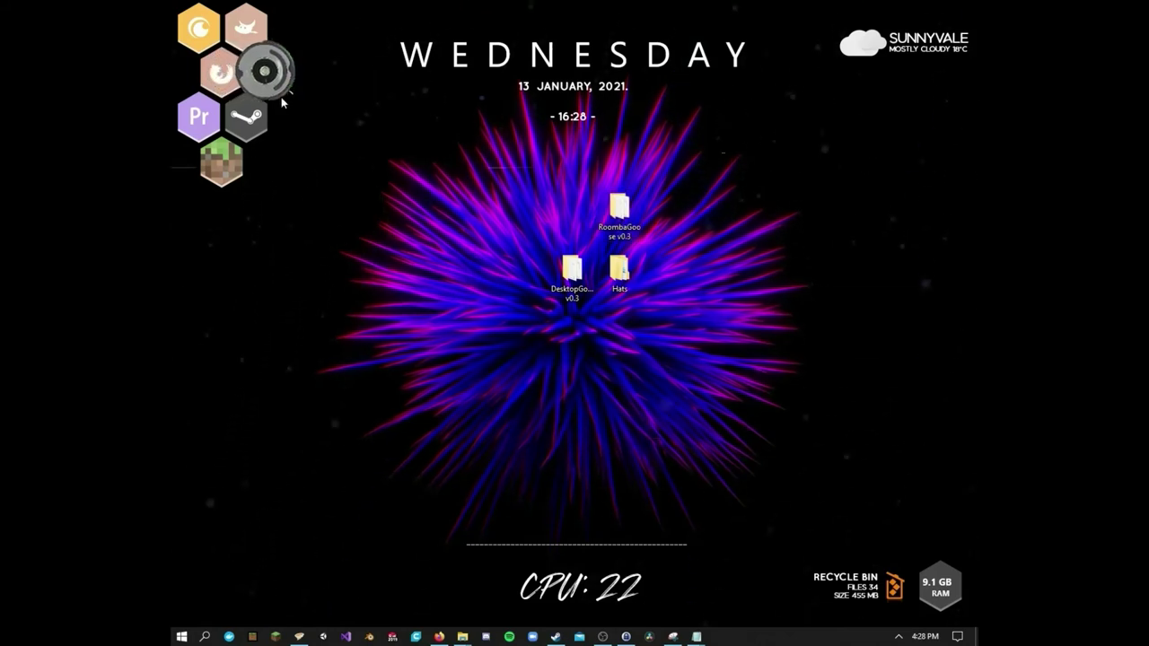